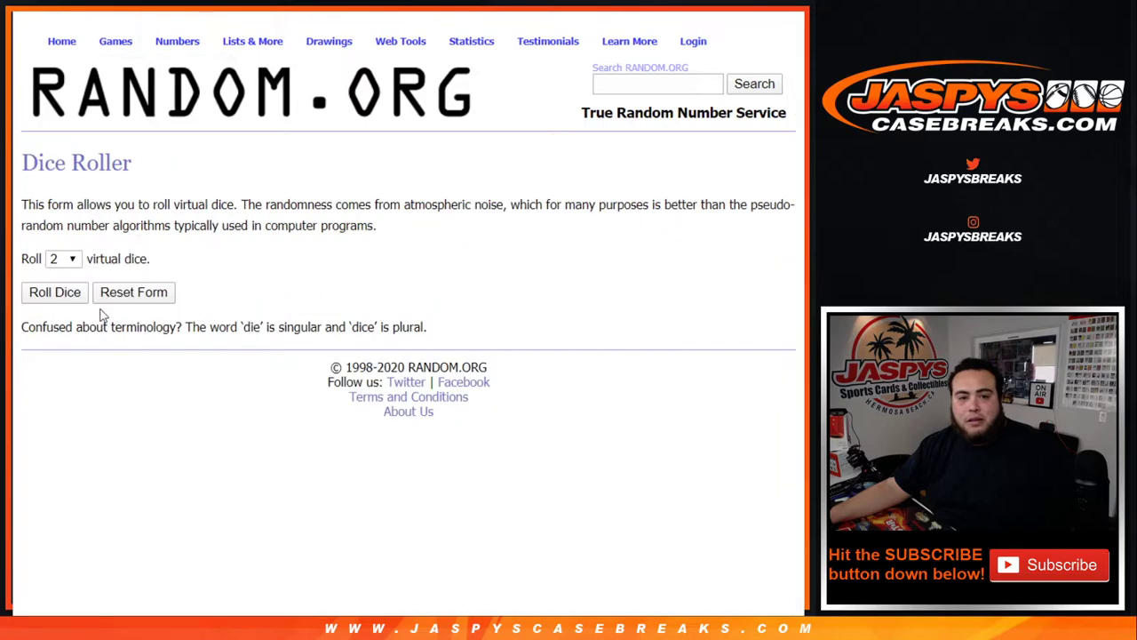
Step: Roll two virtual dice, and randomize the list of participant names four times in the List Randomizer
{"action": "left_click", "coordinate": [55, 293]}
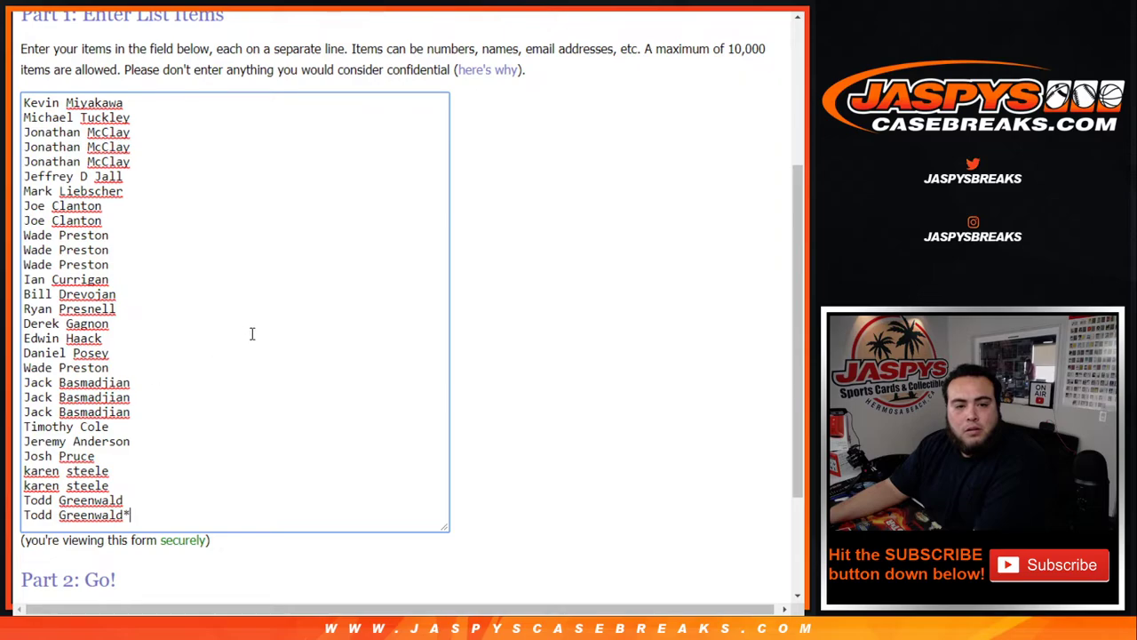
{"action": "scroll", "coordinate": [251, 330], "scroll_direction": "down", "scroll_amount": 5}
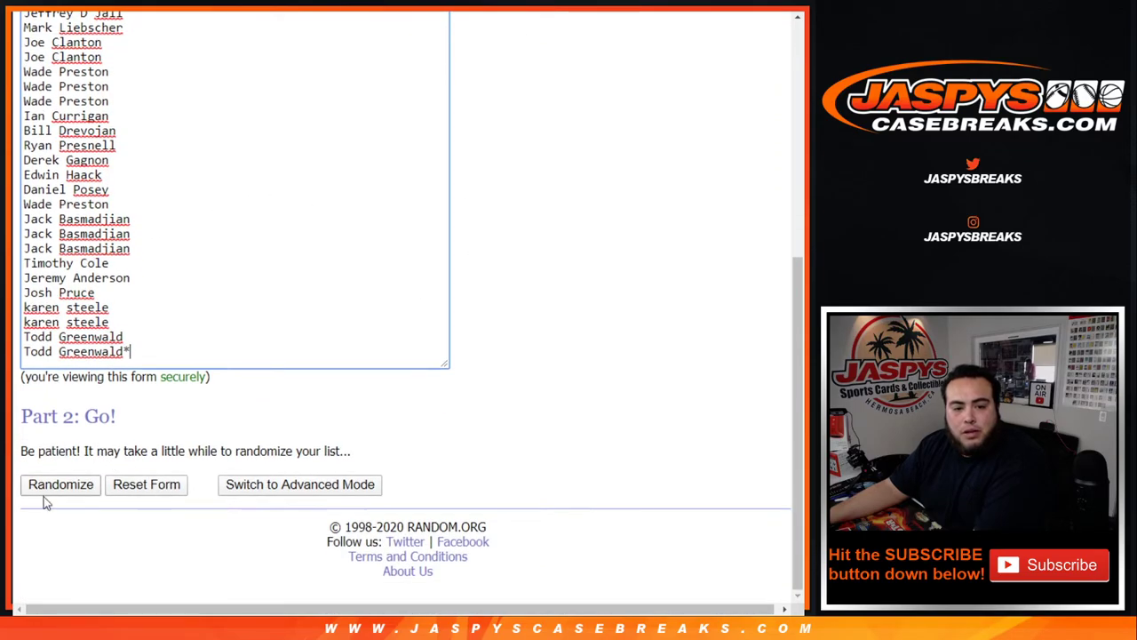
{"action": "left_click", "coordinate": [48, 487]}
{"action": "scroll", "coordinate": [46, 491], "scroll_direction": "down", "scroll_amount": 3}
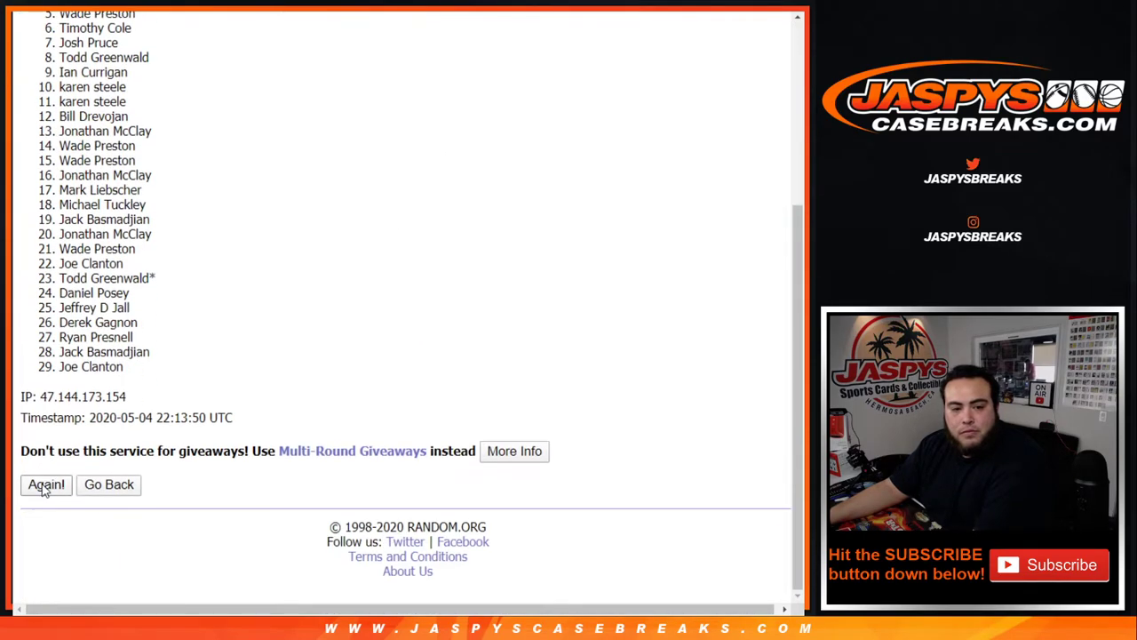
{"action": "left_click", "coordinate": [46, 485]}
{"action": "scroll", "coordinate": [44, 488], "scroll_direction": "down", "scroll_amount": 5}
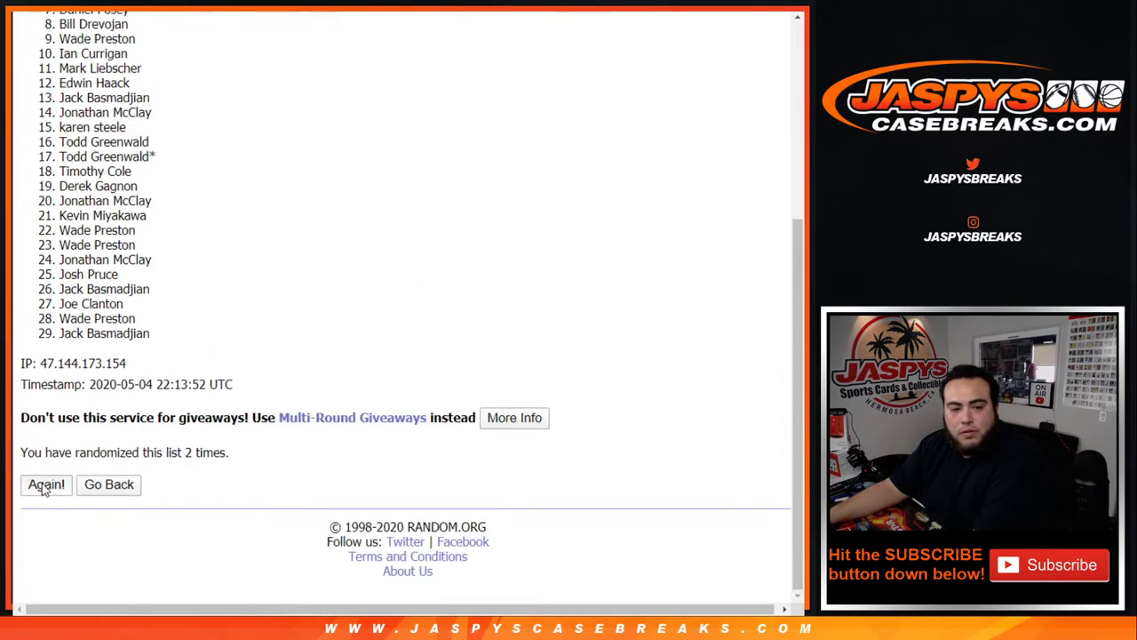
{"action": "left_click", "coordinate": [47, 485]}
{"action": "scroll", "coordinate": [44, 488], "scroll_direction": "down", "scroll_amount": 5}
{"action": "left_click", "coordinate": [45, 485]}
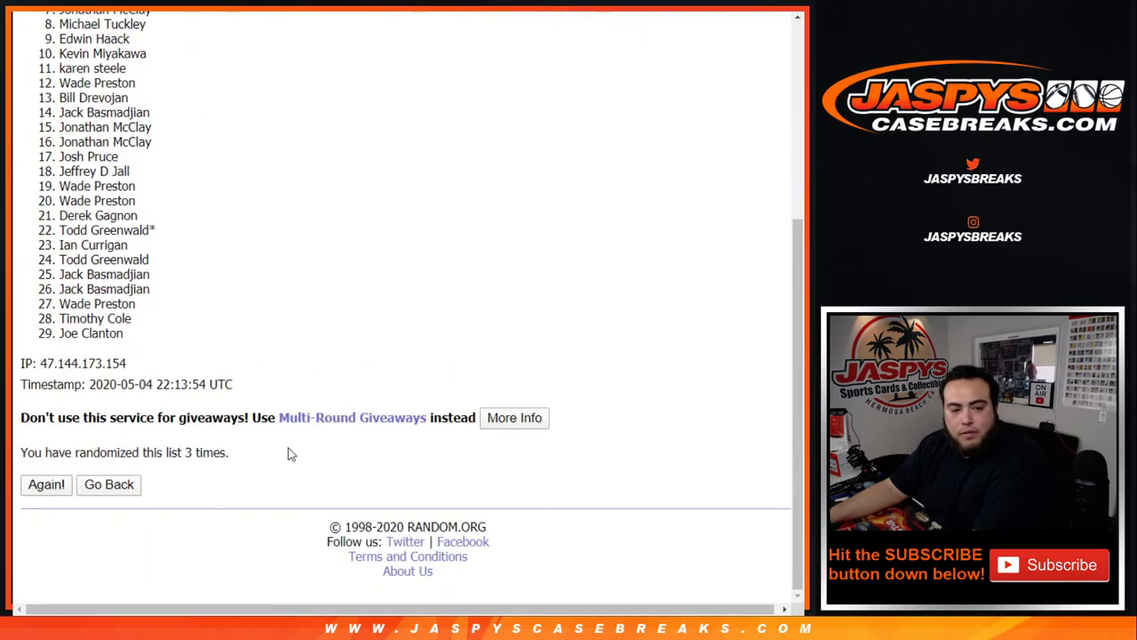
{"action": "scroll", "coordinate": [221, 483], "scroll_direction": "down", "scroll_amount": 5}
{"action": "left_click_drag", "start_coordinate": [179, 455], "coordinate": [256, 470]}
Step: Copy all 29 randomized participant names into column A of the blank Google Sheets spreadsheet, starting at A1
{"action": "scroll", "coordinate": [243, 449], "scroll_direction": "up", "scroll_amount": 5}
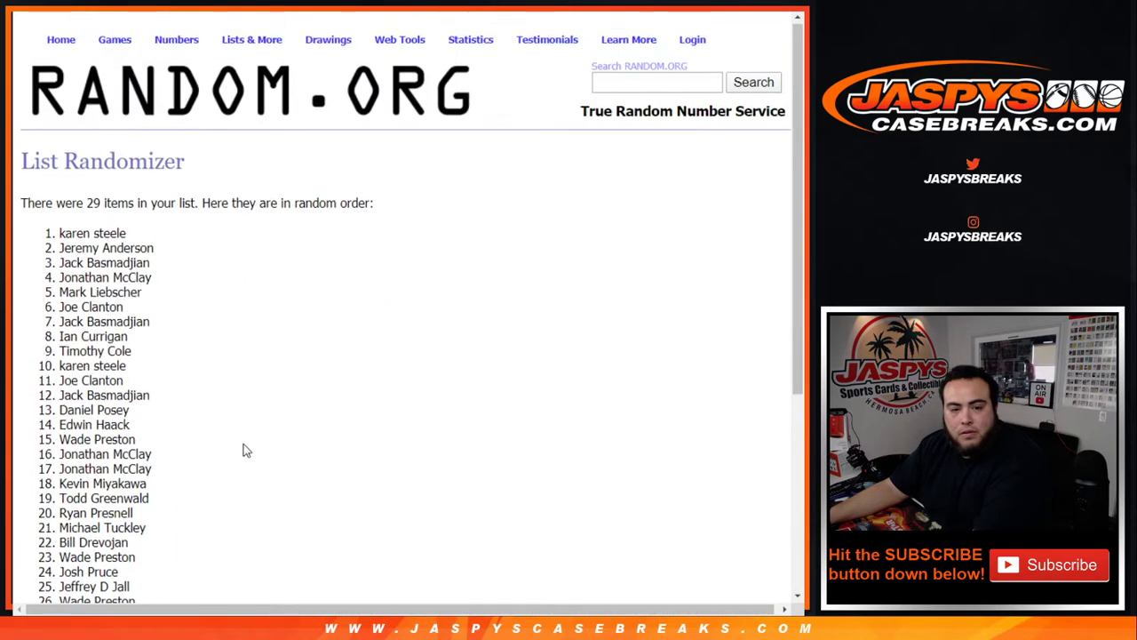
{"action": "left_click_drag", "start_coordinate": [43, 229], "coordinate": [228, 336]}
{"action": "scroll", "coordinate": [233, 314], "scroll_direction": "down", "scroll_amount": 4}
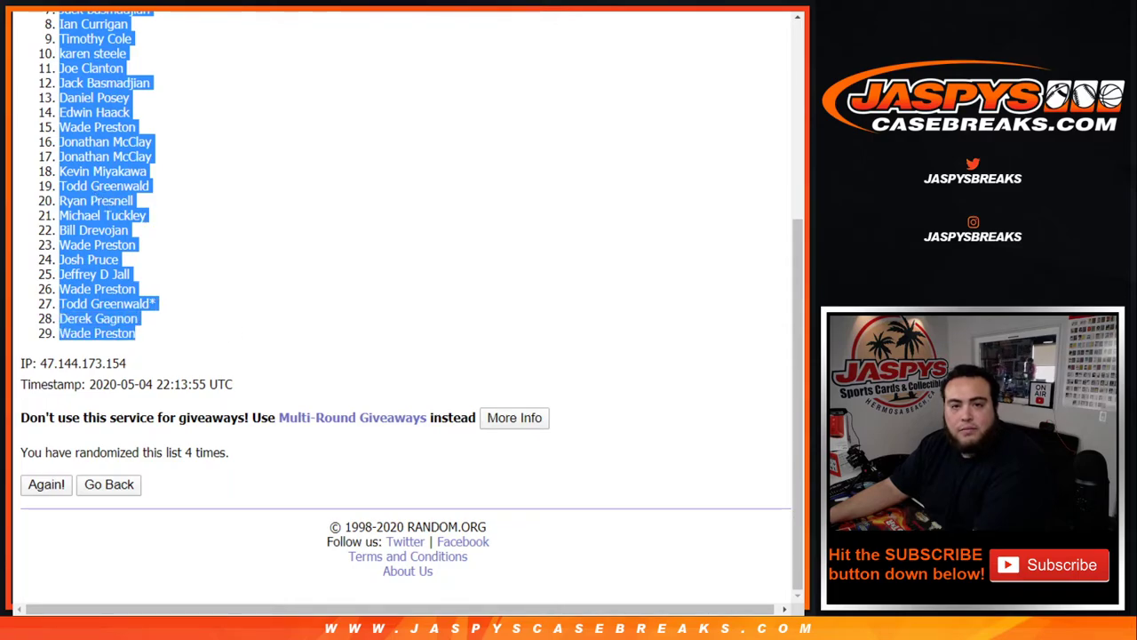
{"action": "key", "text": "ctrl+Tab"}
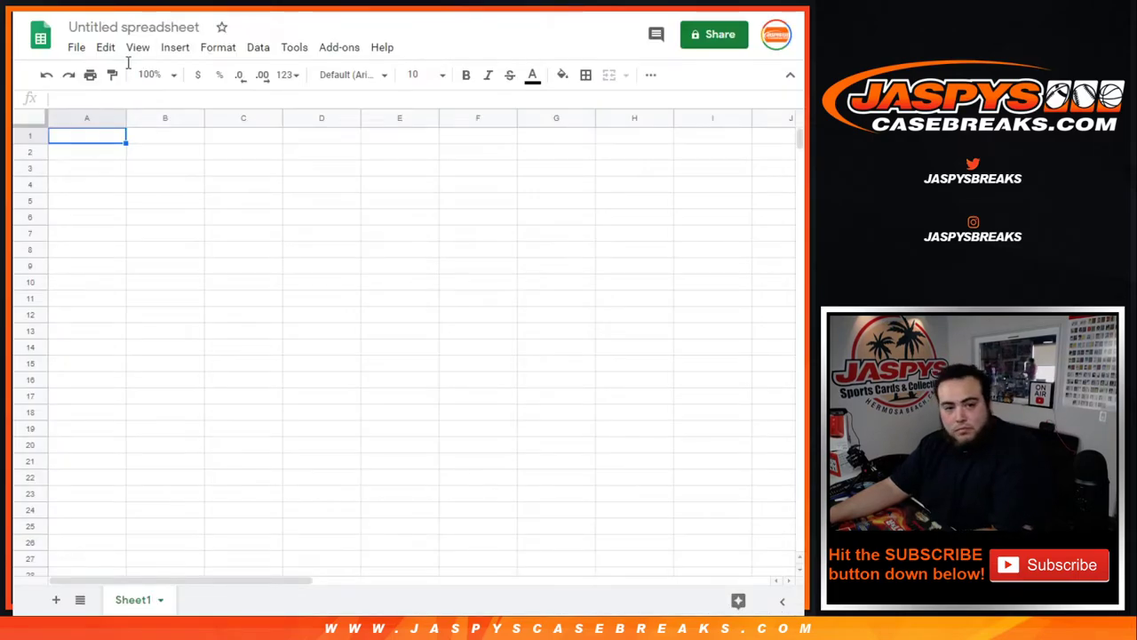
{"action": "key", "text": "ctrl+v"}
Step: Switch to the RANDOM.ORG list of hockey teams and randomize it four times
{"action": "key", "text": "ctrl+Tab"}
{"action": "key", "text": "ctrl+Tab"}
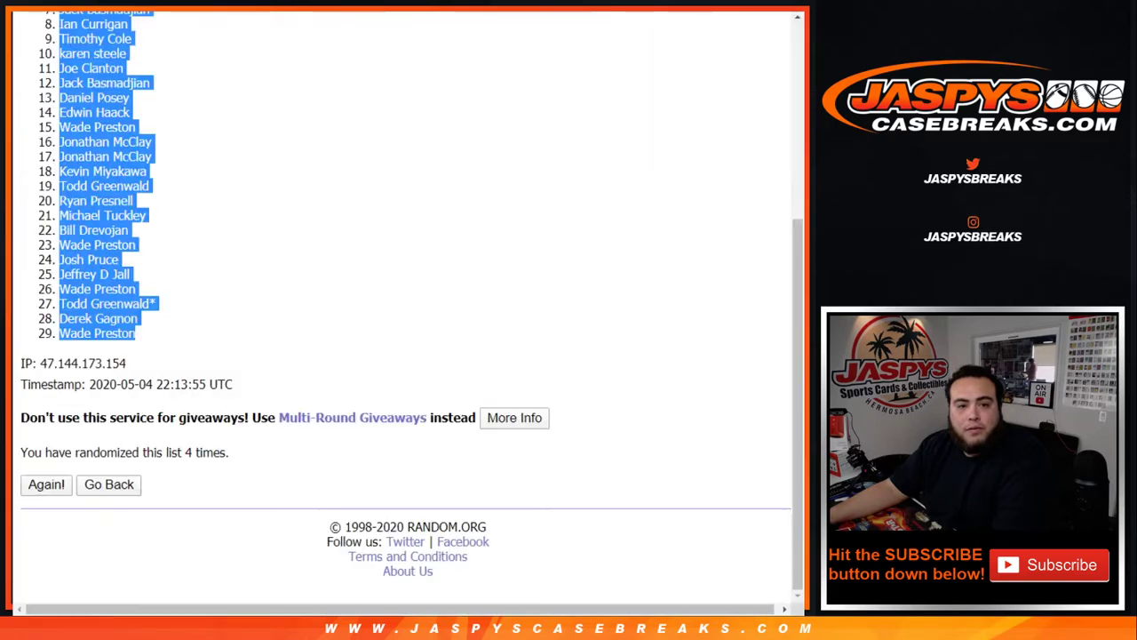
{"action": "key", "text": "ctrl+Tab"}
{"action": "scroll", "coordinate": [519, 233], "scroll_direction": "down", "scroll_amount": 2}
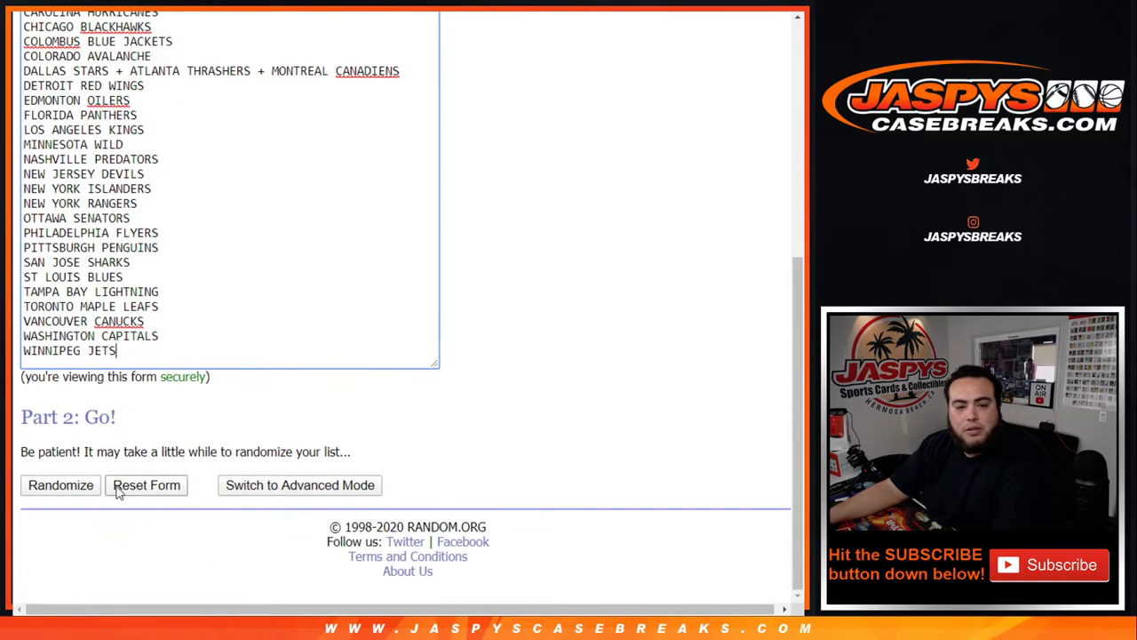
{"action": "left_click", "coordinate": [51, 482]}
{"action": "scroll", "coordinate": [51, 483], "scroll_direction": "down", "scroll_amount": 3}
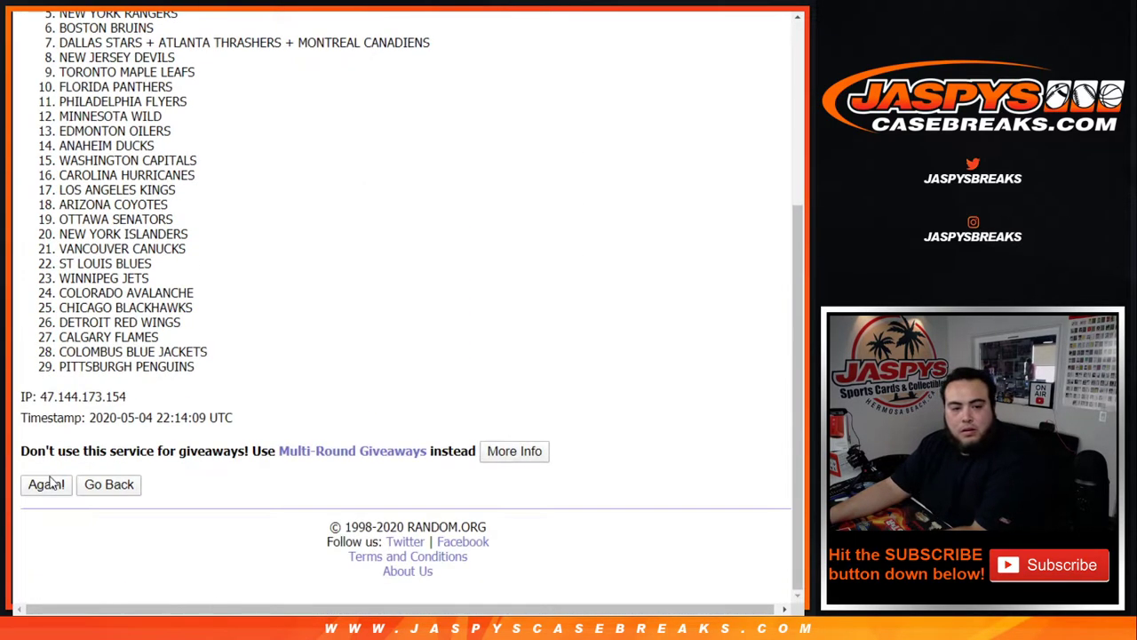
{"action": "left_click", "coordinate": [51, 482]}
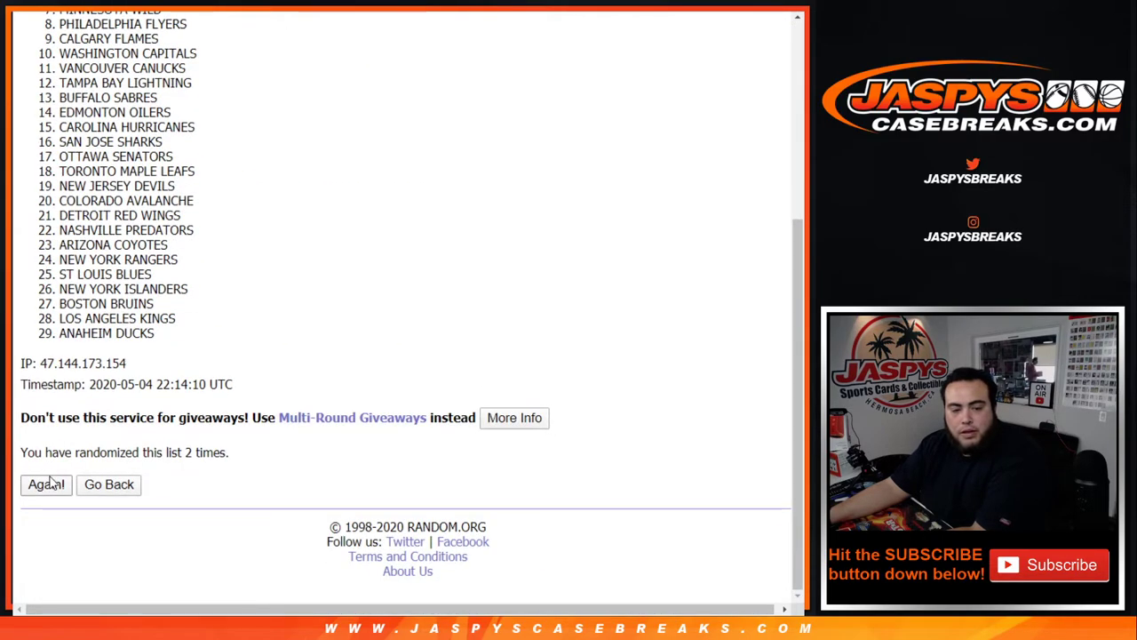
{"action": "left_click", "coordinate": [51, 483]}
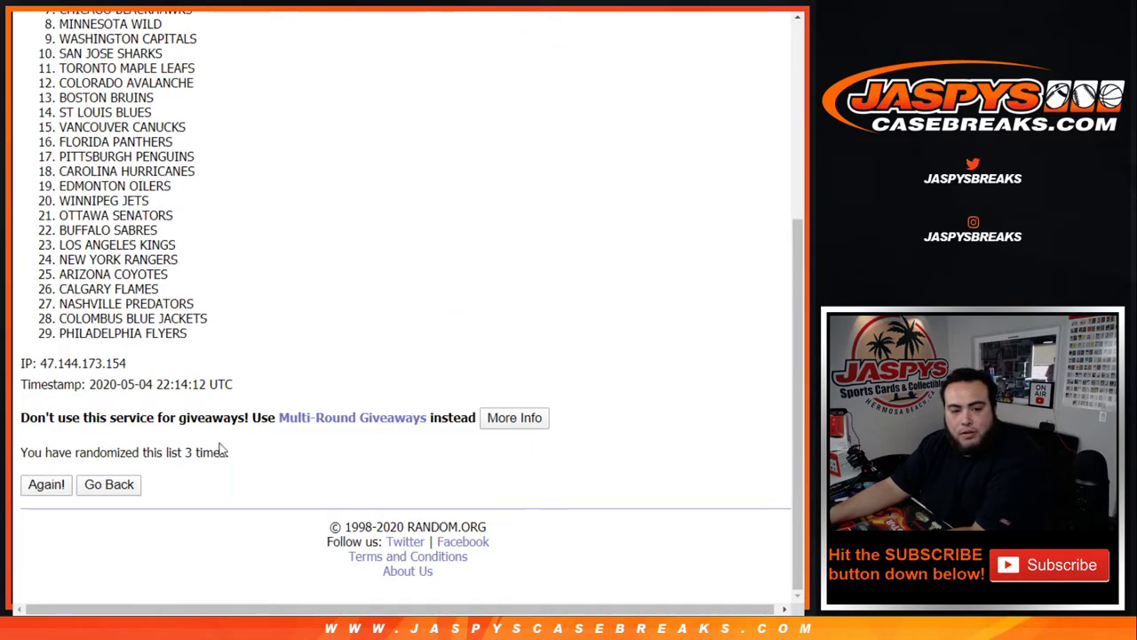
{"action": "left_click_drag", "start_coordinate": [184, 453], "coordinate": [267, 454]}
Step: Copy all 29 randomized teams into column B of the Google Sheets spreadsheet beside the names, starting at B1
{"action": "scroll", "coordinate": [131, 213], "scroll_direction": "up", "scroll_amount": 4}
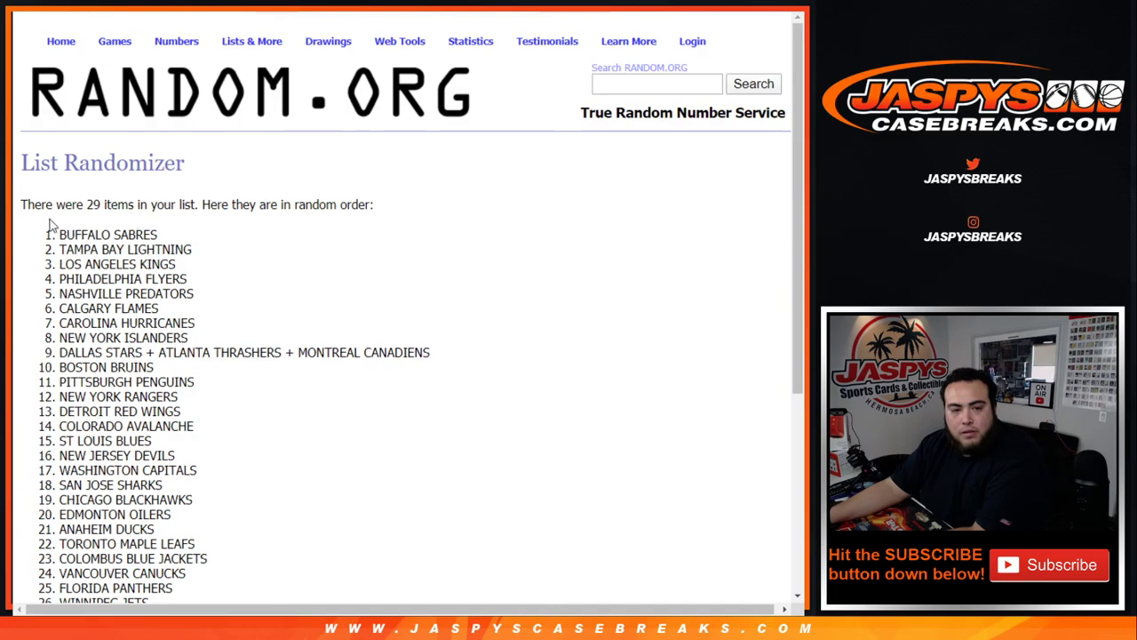
{"action": "left_click_drag", "start_coordinate": [51, 225], "coordinate": [242, 336]}
{"action": "key", "text": "ctrl+c"}
{"action": "scroll", "coordinate": [233, 299], "scroll_direction": "down", "scroll_amount": 4}
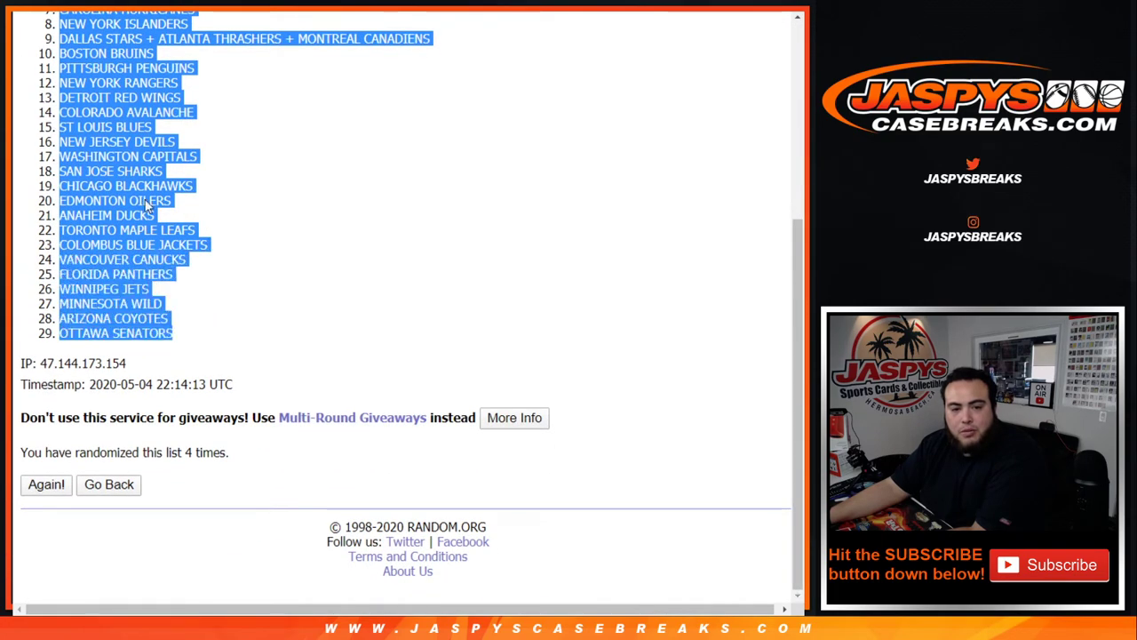
{"action": "key", "text": "ctrl+Tab"}
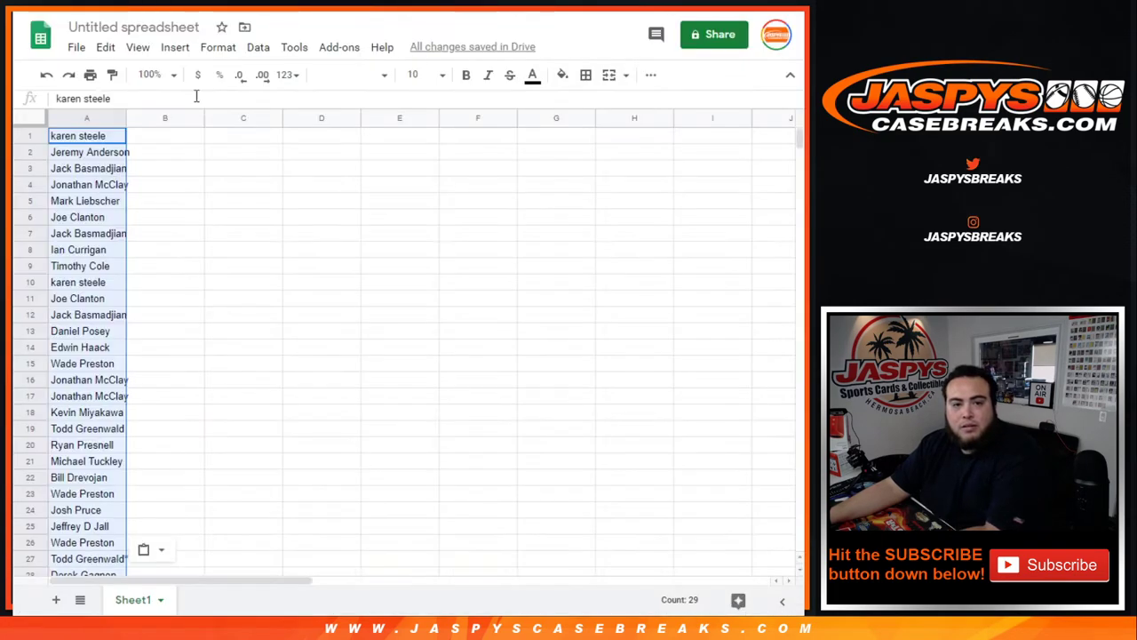
{"action": "left_click", "coordinate": [165, 136]}
{"action": "key", "text": "ctrl+v"}
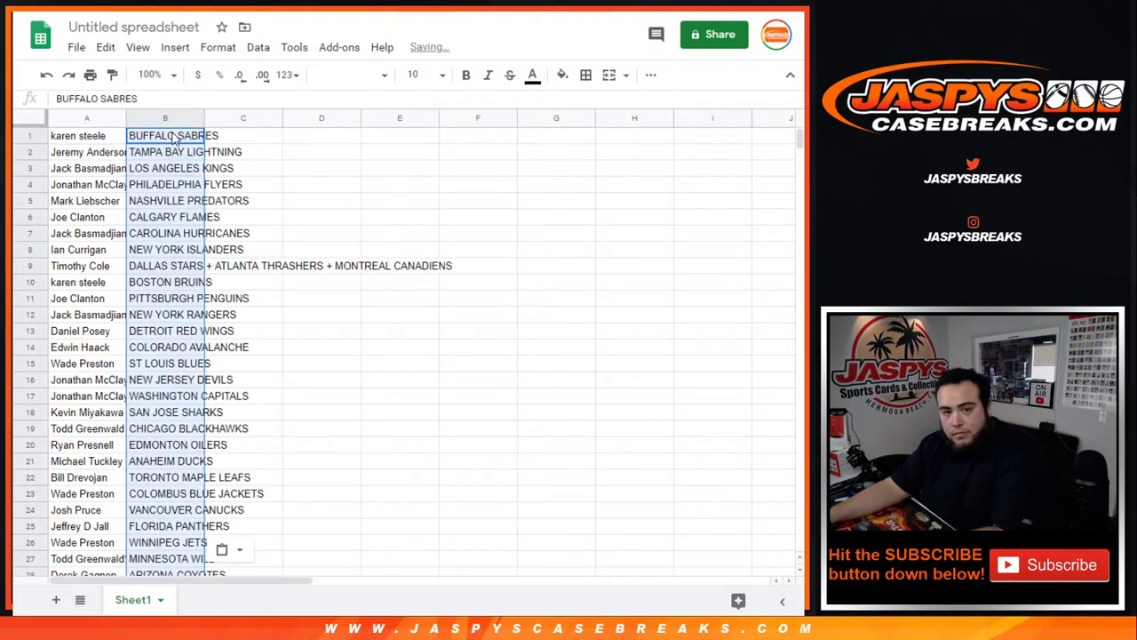
Step: Set the whole sheet's font size to 14 and fit the column widths to their contents
{"action": "left_click", "coordinate": [37, 117]}
{"action": "left_click", "coordinate": [416, 75]}
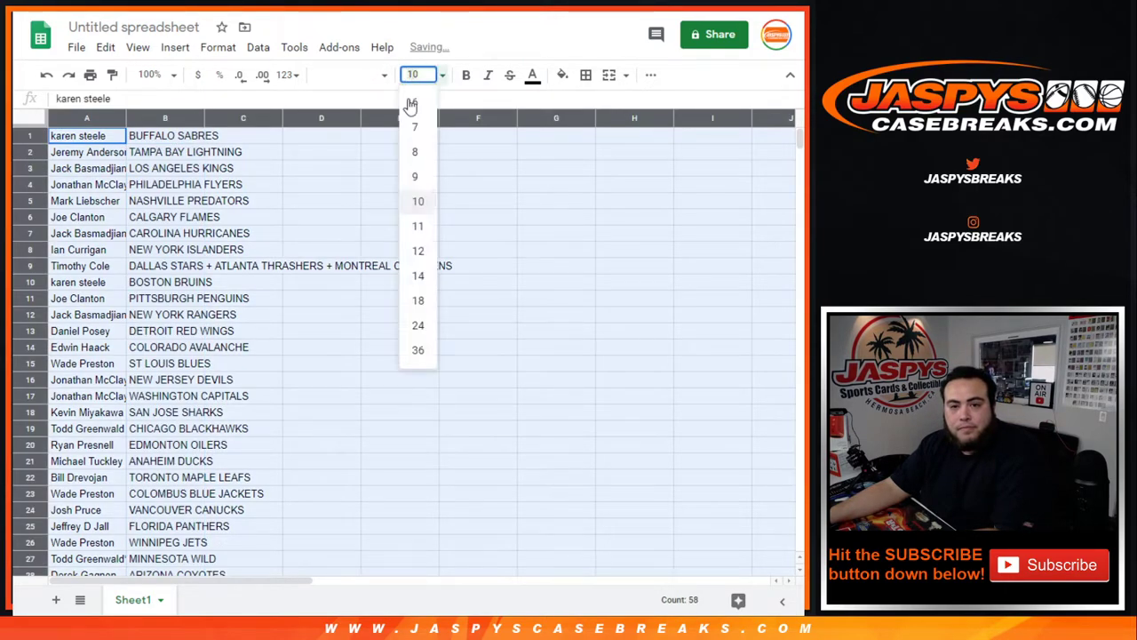
{"action": "left_click", "coordinate": [409, 274]}
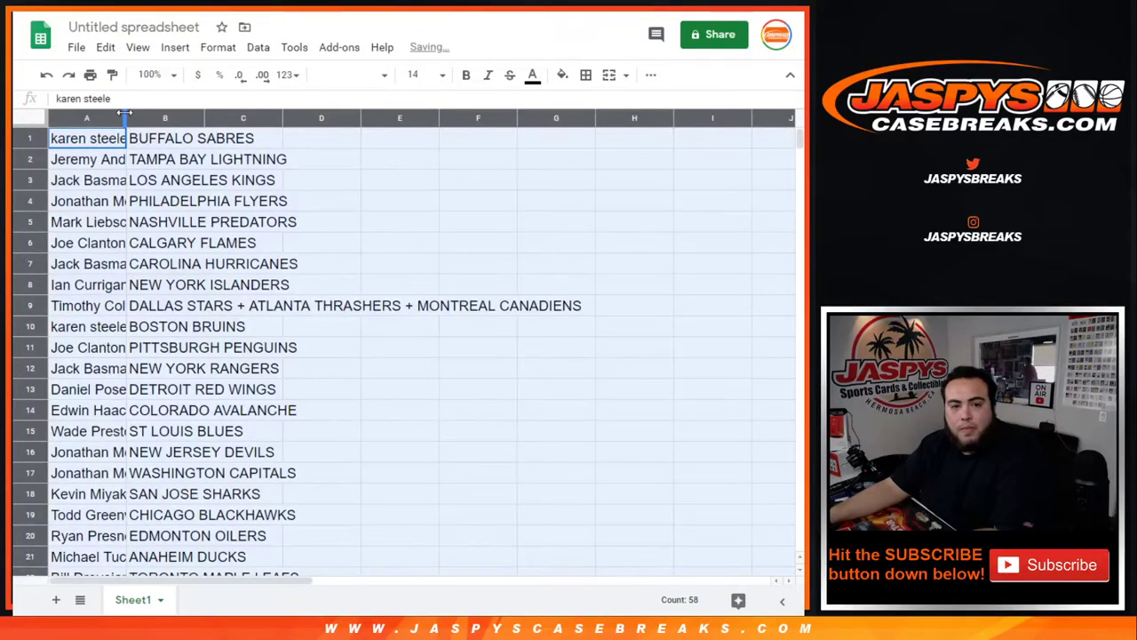
{"action": "double_click", "coordinate": [125, 118]}
Step: Go through rows 1 to 29 one by one, reading which team is paired with each participant
{"action": "left_click", "coordinate": [33, 136]}
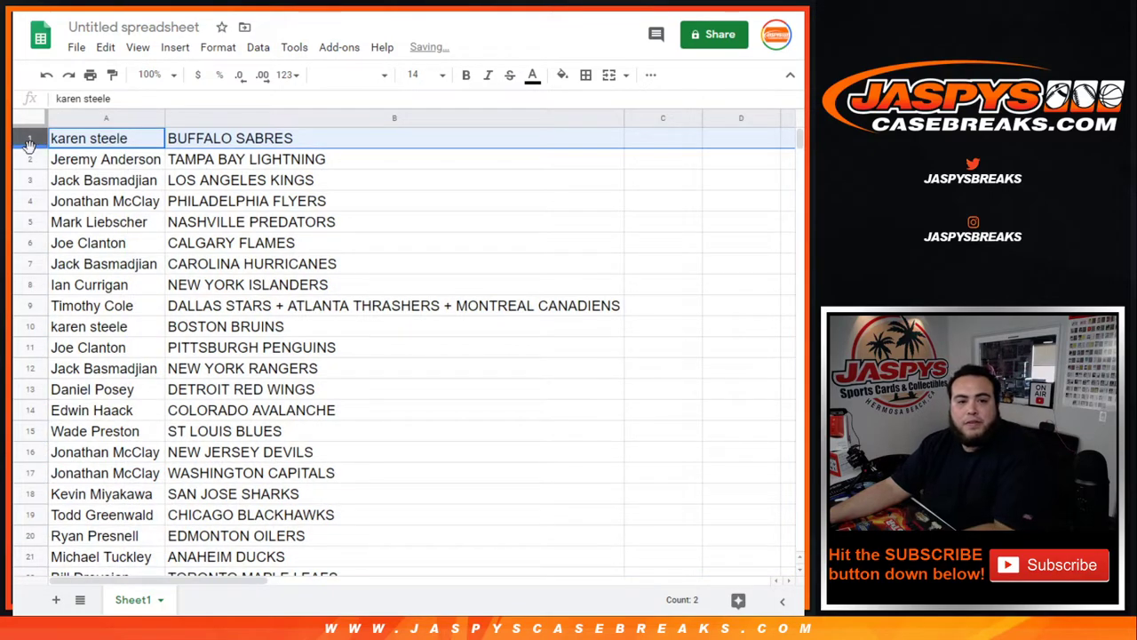
{"action": "left_click", "coordinate": [28, 159]}
{"action": "left_click", "coordinate": [27, 179]}
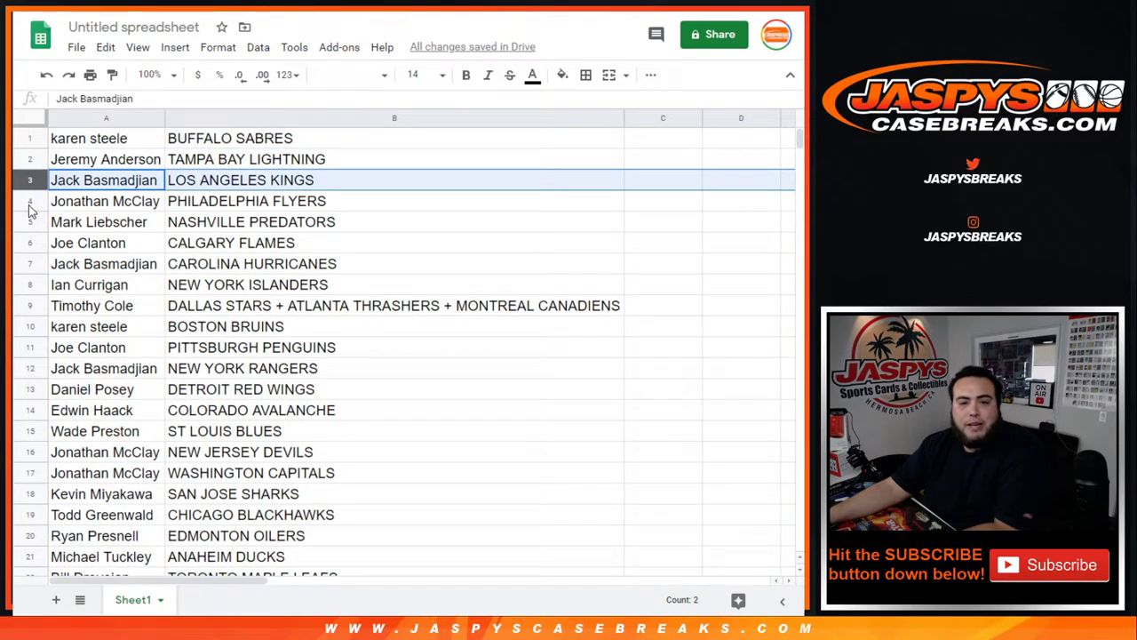
{"action": "left_click", "coordinate": [29, 201]}
{"action": "left_click", "coordinate": [29, 222]}
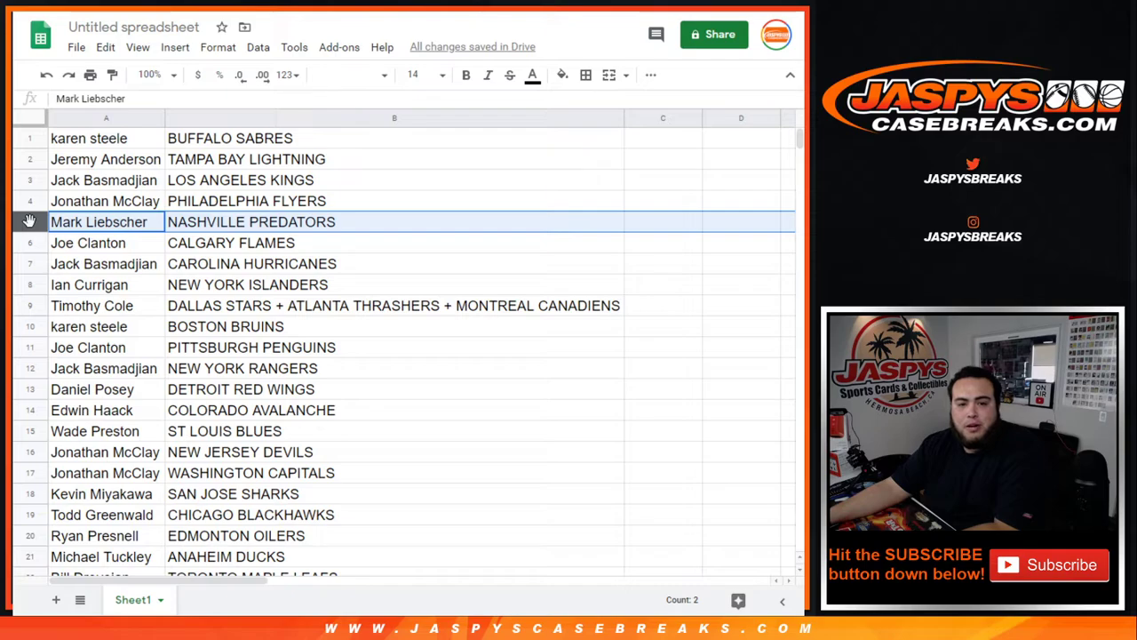
{"action": "left_click", "coordinate": [31, 242]}
{"action": "left_click", "coordinate": [29, 264]}
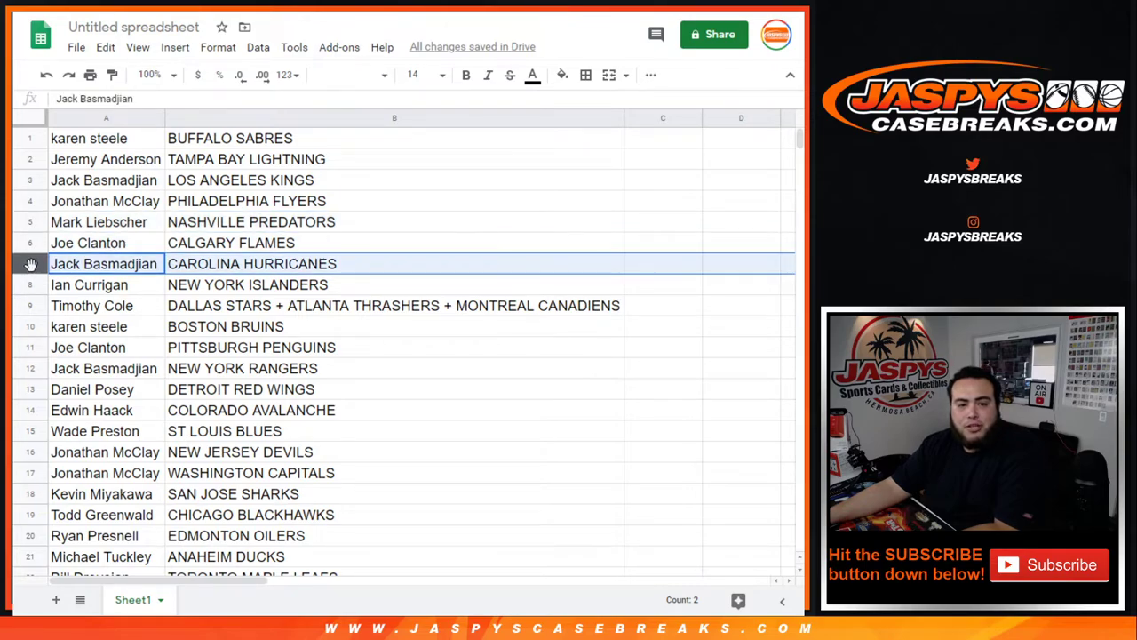
{"action": "left_click", "coordinate": [30, 284]}
{"action": "scroll", "coordinate": [253, 248], "scroll_direction": "down", "scroll_amount": 1}
{"action": "scroll", "coordinate": [253, 245], "scroll_direction": "down", "scroll_amount": 1}
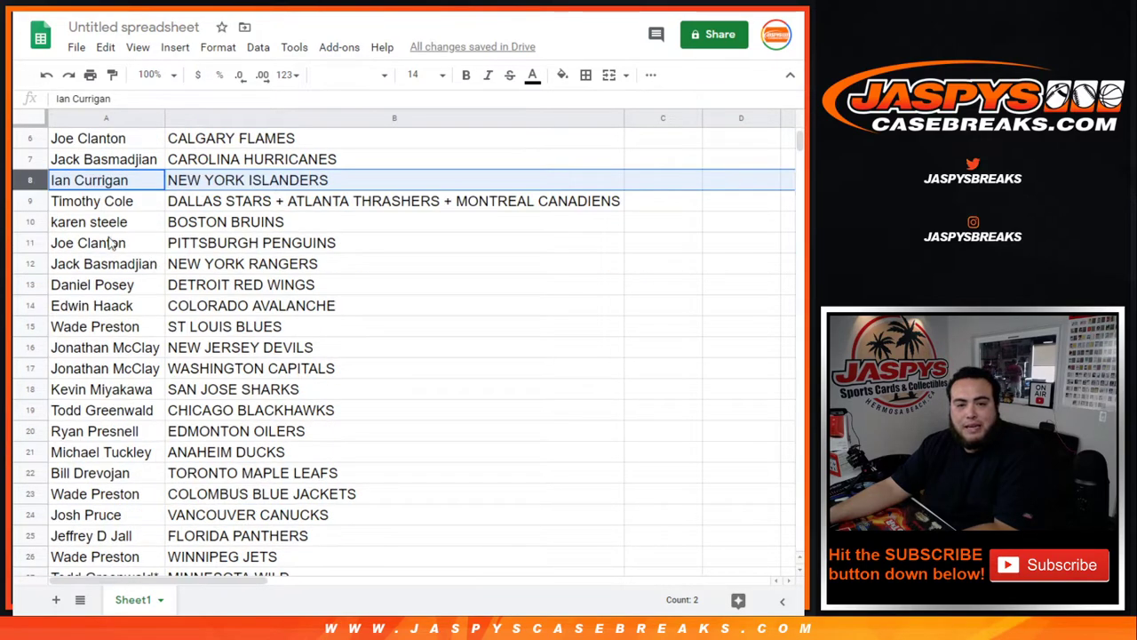
{"action": "left_click", "coordinate": [28, 201]}
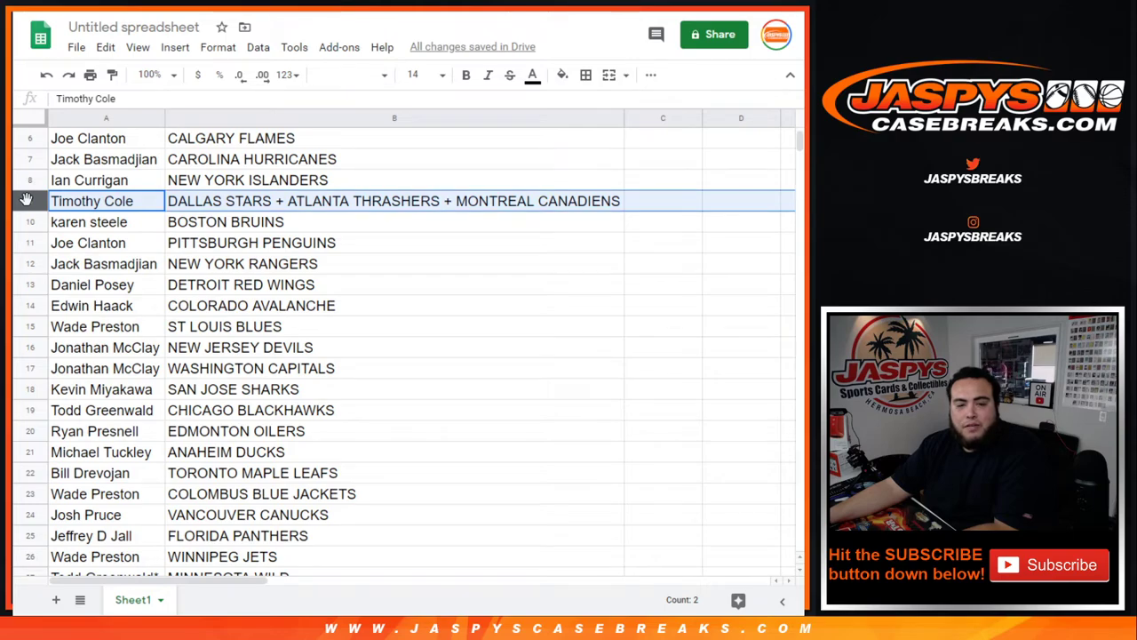
{"action": "left_click", "coordinate": [32, 225]}
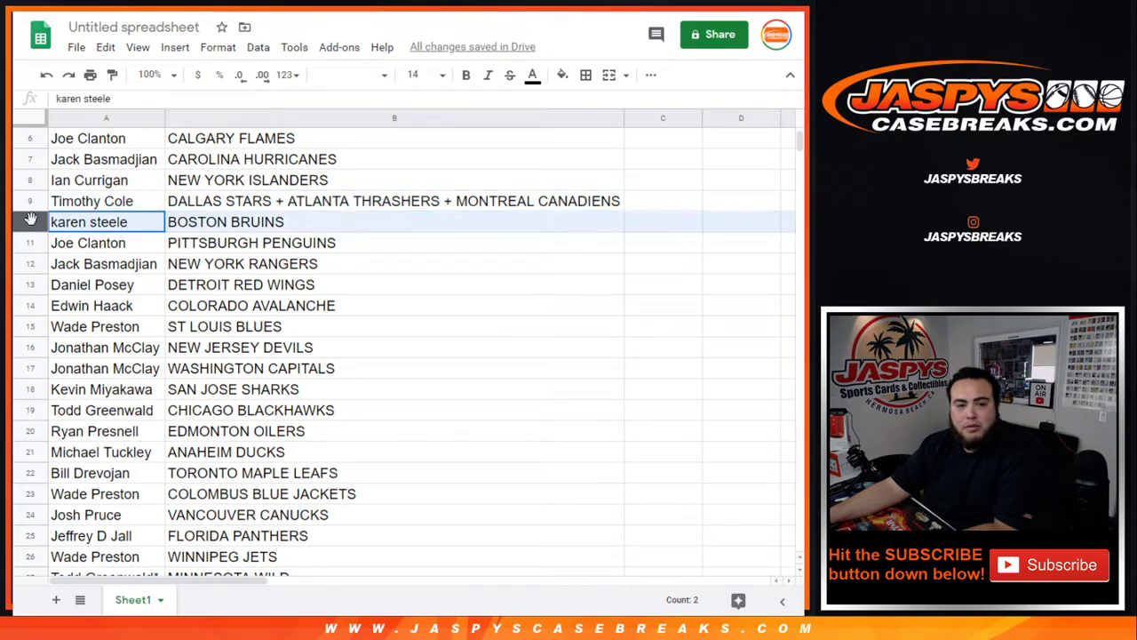
{"action": "left_click", "coordinate": [34, 240]}
{"action": "left_click", "coordinate": [32, 267]}
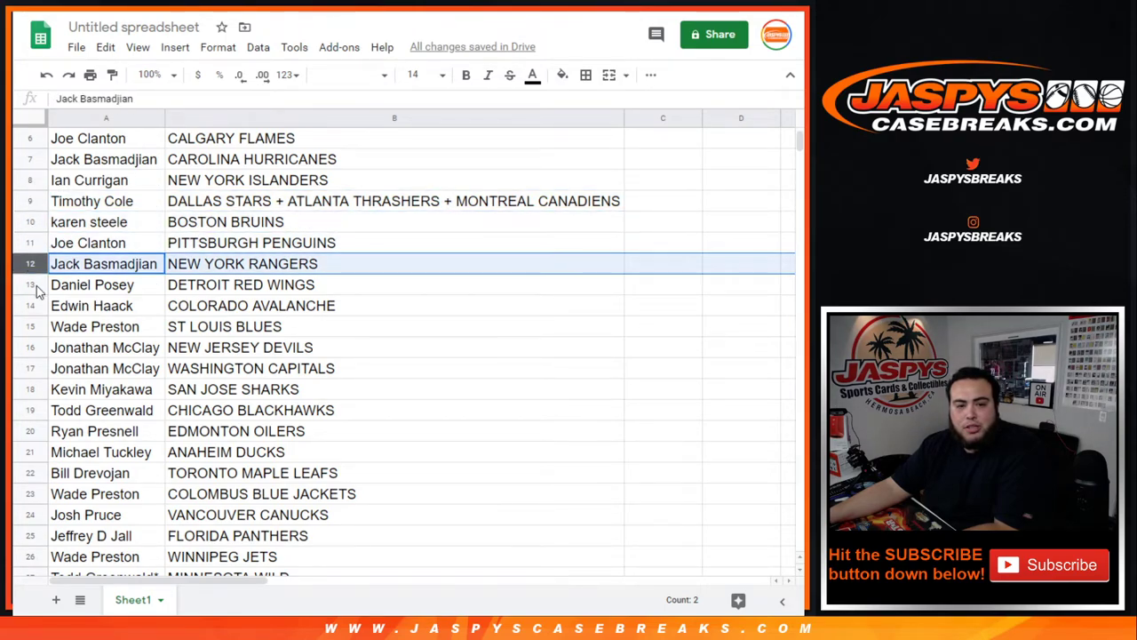
{"action": "left_click", "coordinate": [33, 285]}
{"action": "scroll", "coordinate": [196, 240], "scroll_direction": "down", "scroll_amount": 1}
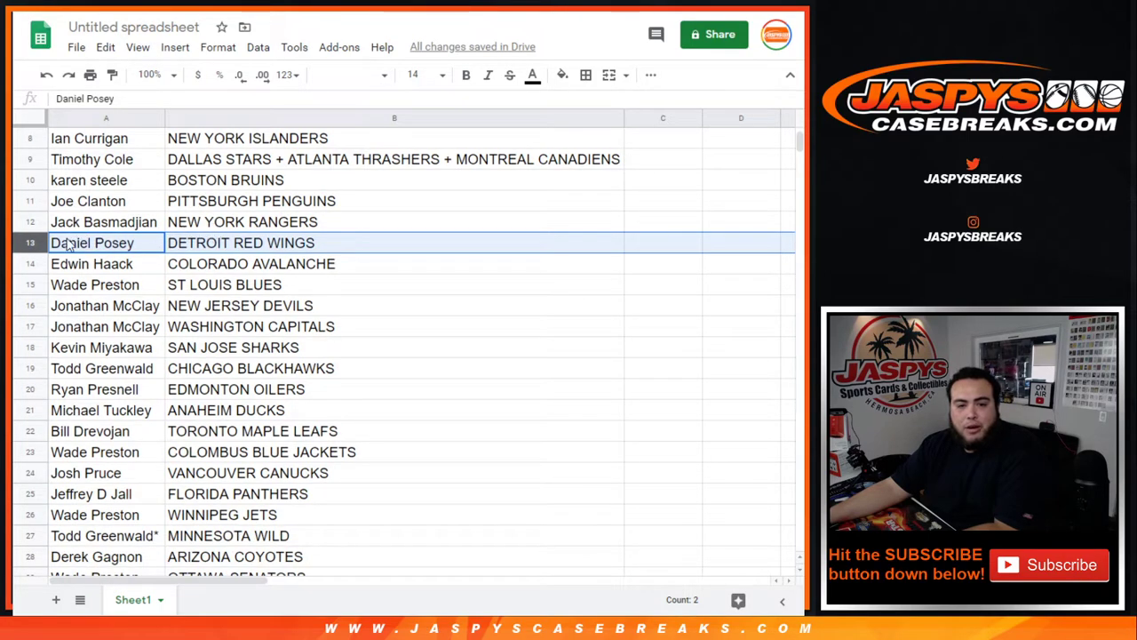
{"action": "left_click", "coordinate": [29, 264]}
{"action": "left_click", "coordinate": [29, 285]}
{"action": "scroll", "coordinate": [162, 284], "scroll_direction": "down", "scroll_amount": 1}
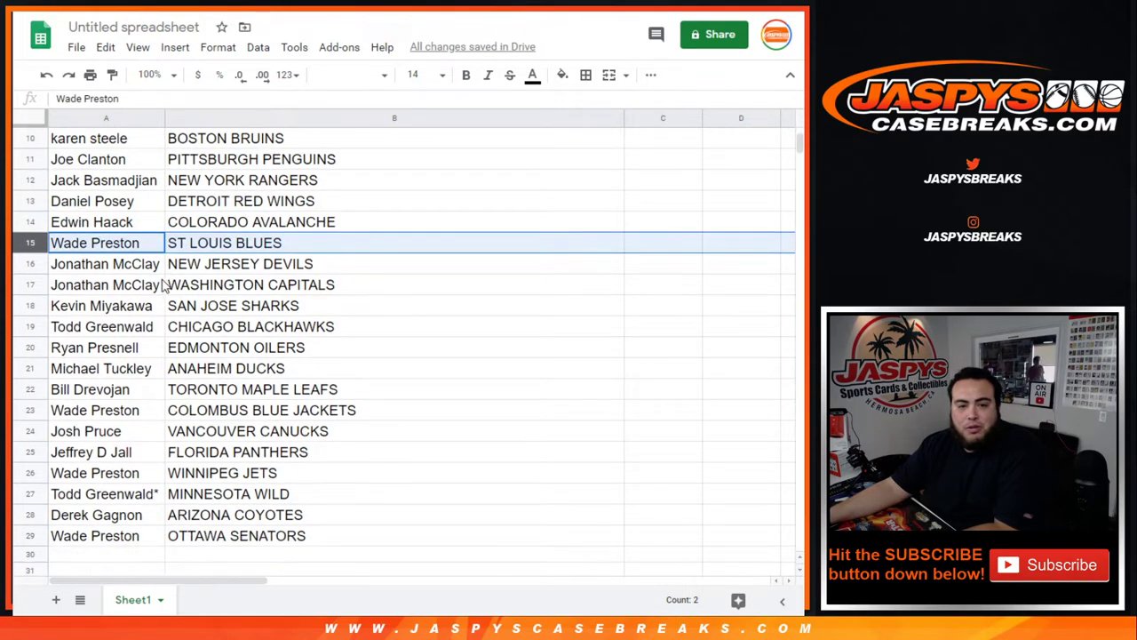
{"action": "left_click", "coordinate": [28, 266]}
{"action": "left_click", "coordinate": [31, 282]}
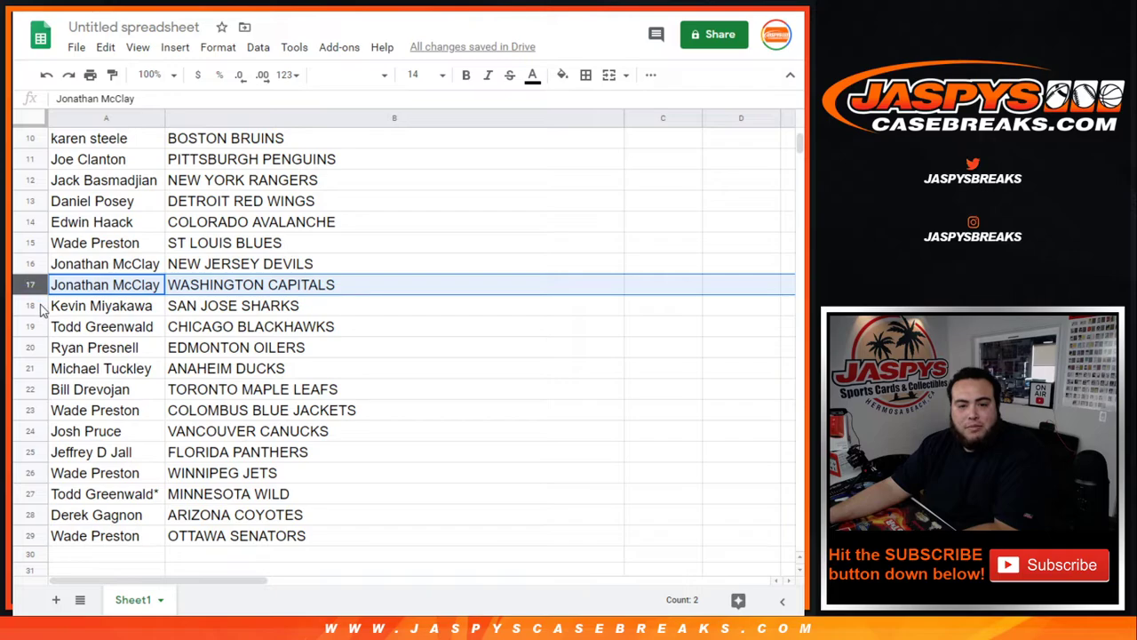
{"action": "left_click", "coordinate": [32, 306]}
{"action": "left_click", "coordinate": [34, 326]}
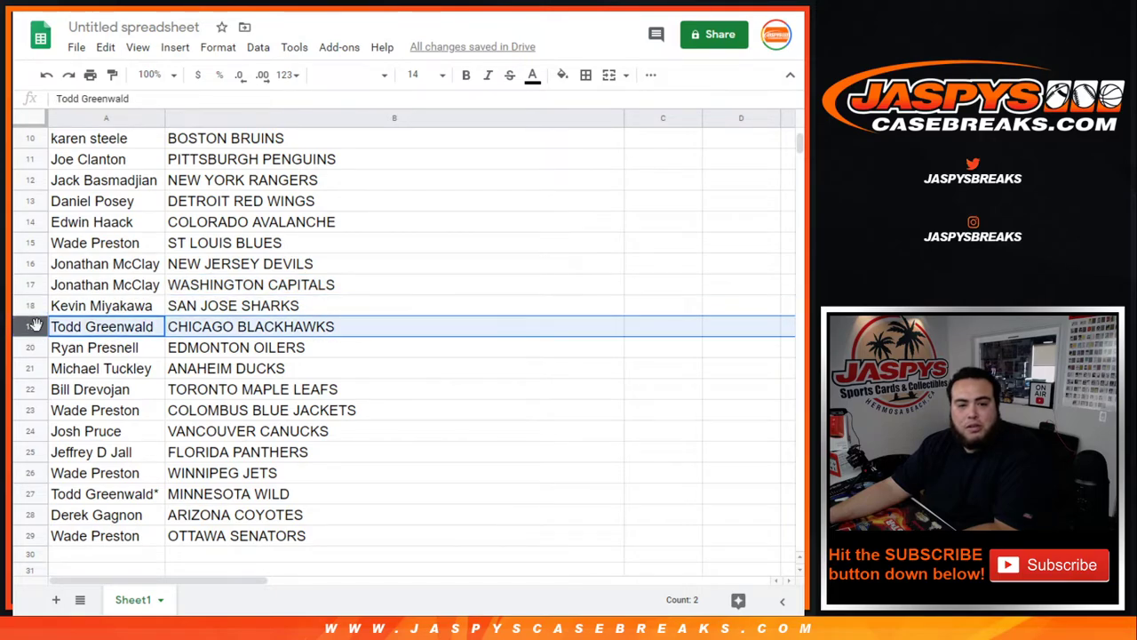
{"action": "left_click", "coordinate": [30, 347]}
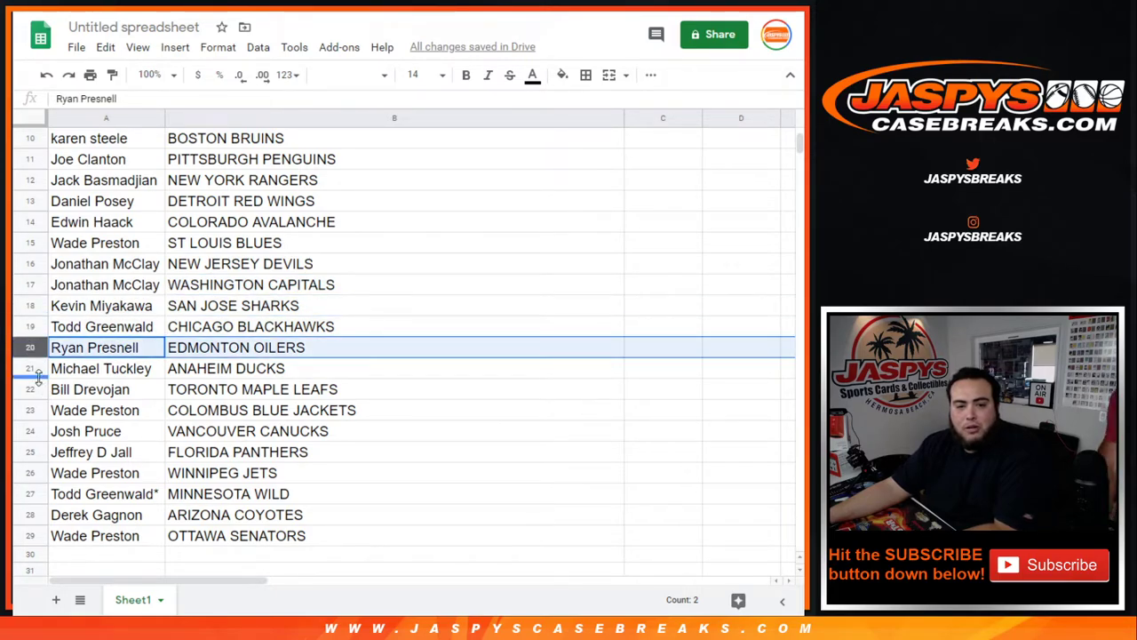
{"action": "left_click", "coordinate": [30, 371]}
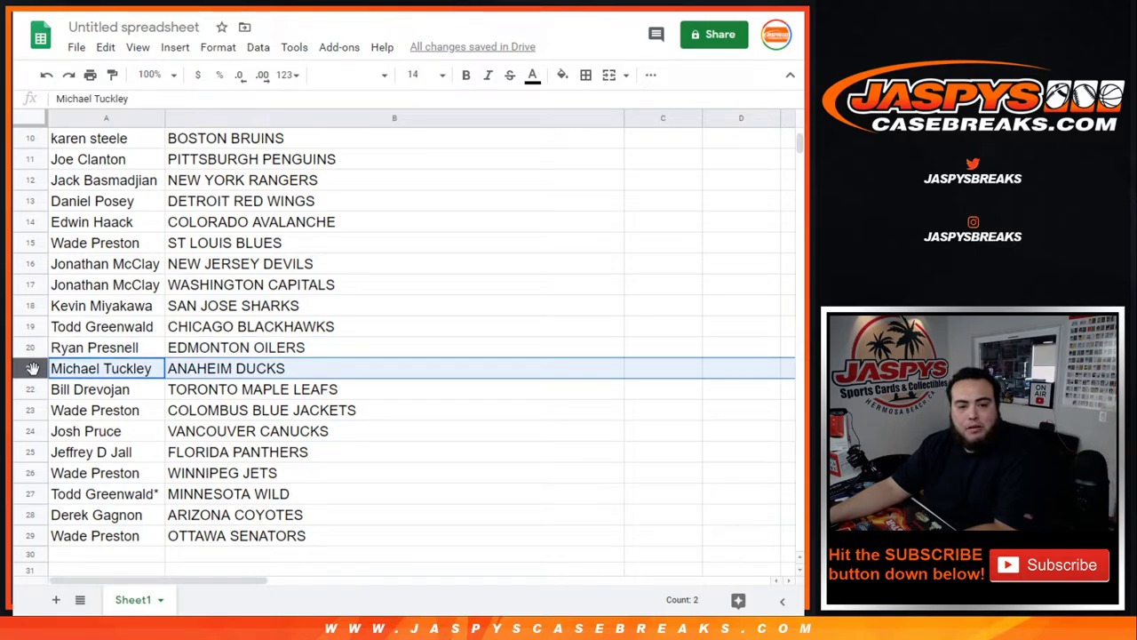
{"action": "left_click", "coordinate": [29, 391]}
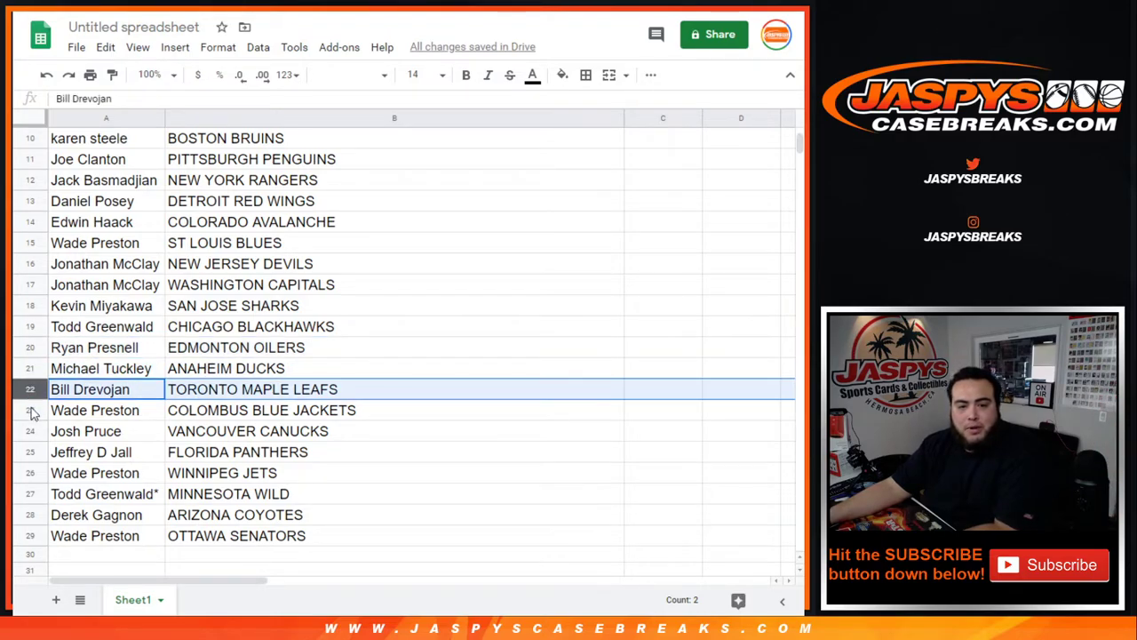
{"action": "left_click", "coordinate": [32, 411]}
{"action": "left_click", "coordinate": [33, 431]}
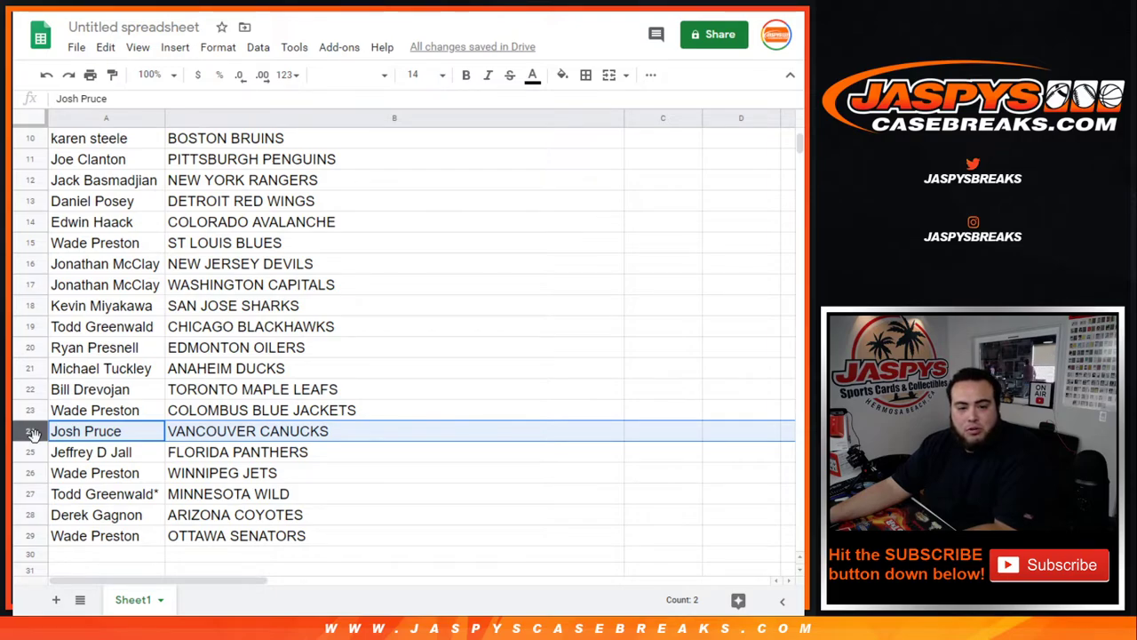
{"action": "left_click", "coordinate": [31, 452]}
{"action": "left_click", "coordinate": [32, 474]}
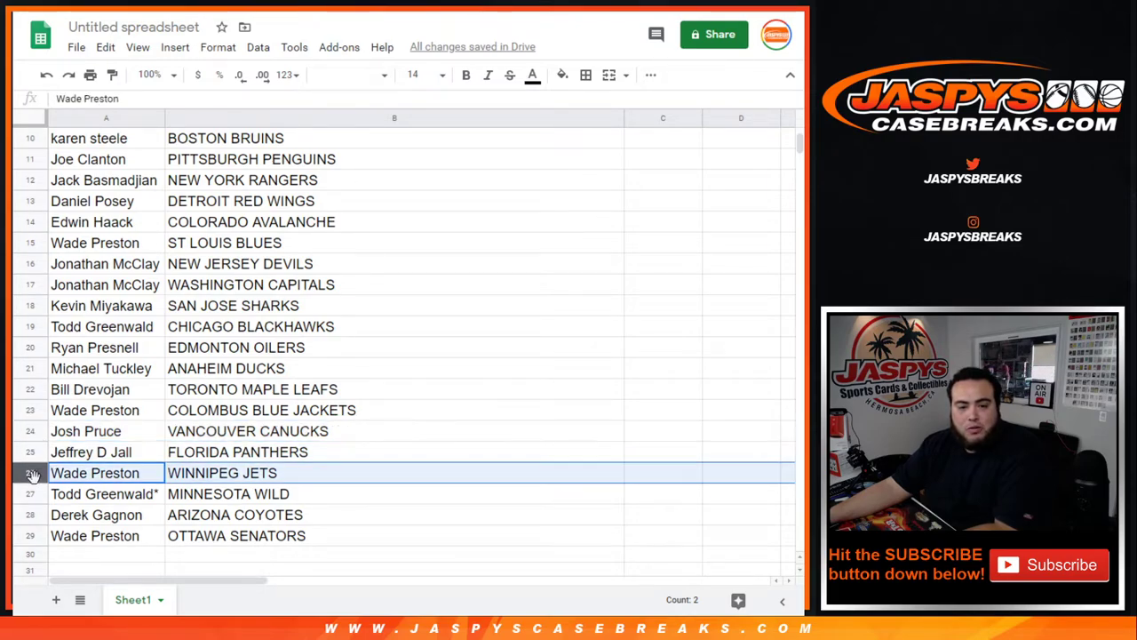
{"action": "left_click", "coordinate": [32, 494]}
{"action": "left_click", "coordinate": [32, 516]}
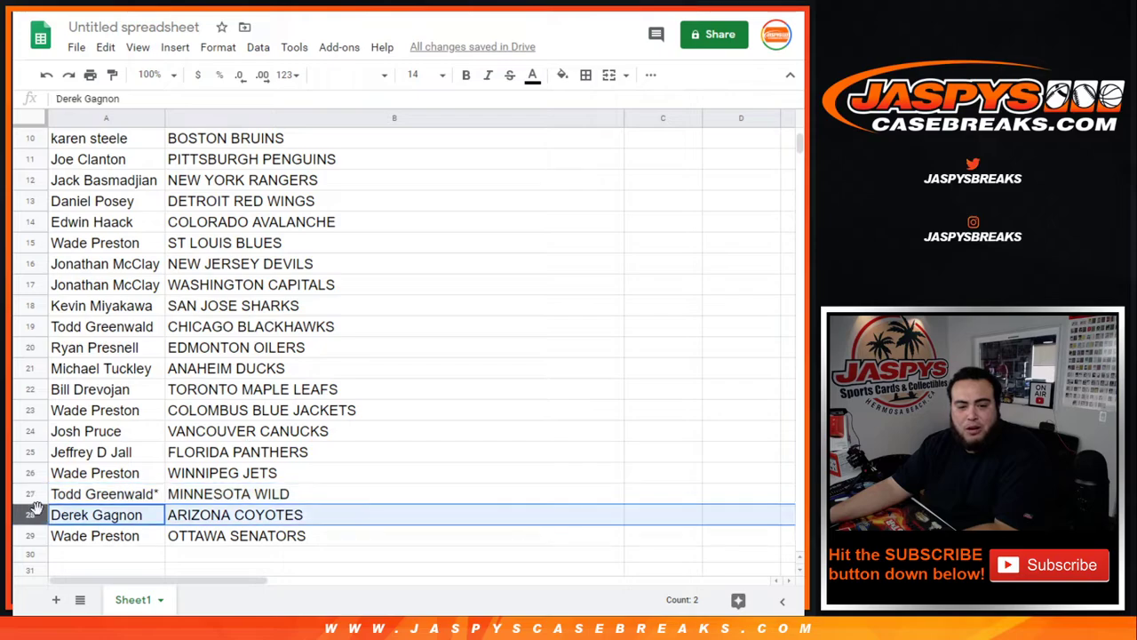
{"action": "left_click", "coordinate": [32, 536]}
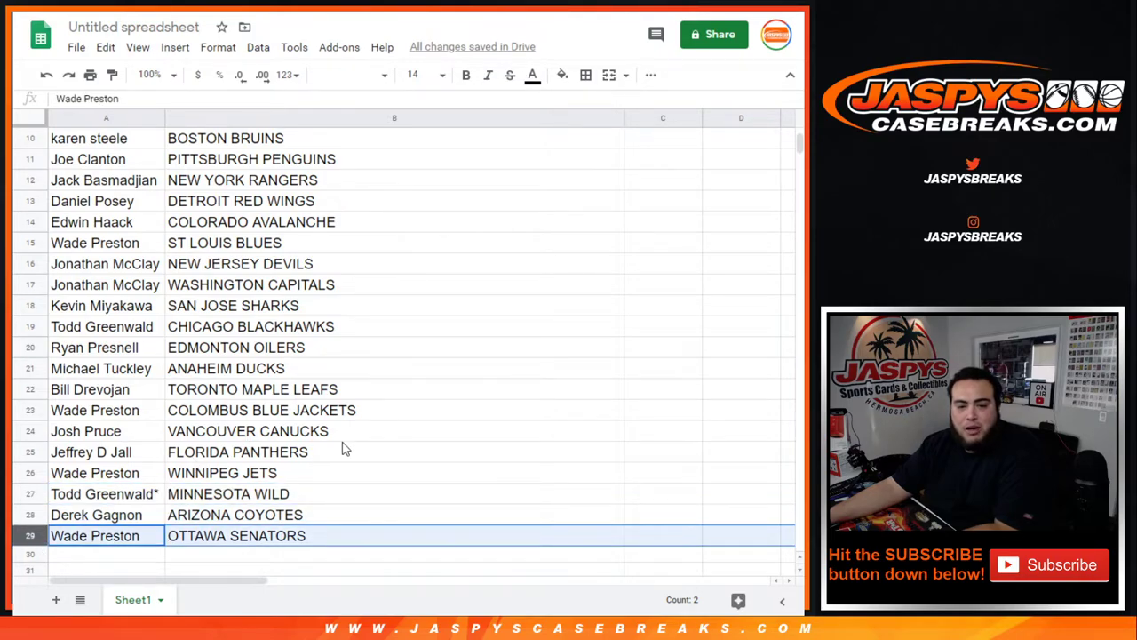
Step: Sort the sheet from A to Z by the team names in column B
{"action": "scroll", "coordinate": [347, 447], "scroll_direction": "up", "scroll_amount": 5}
{"action": "left_click", "coordinate": [614, 122]}
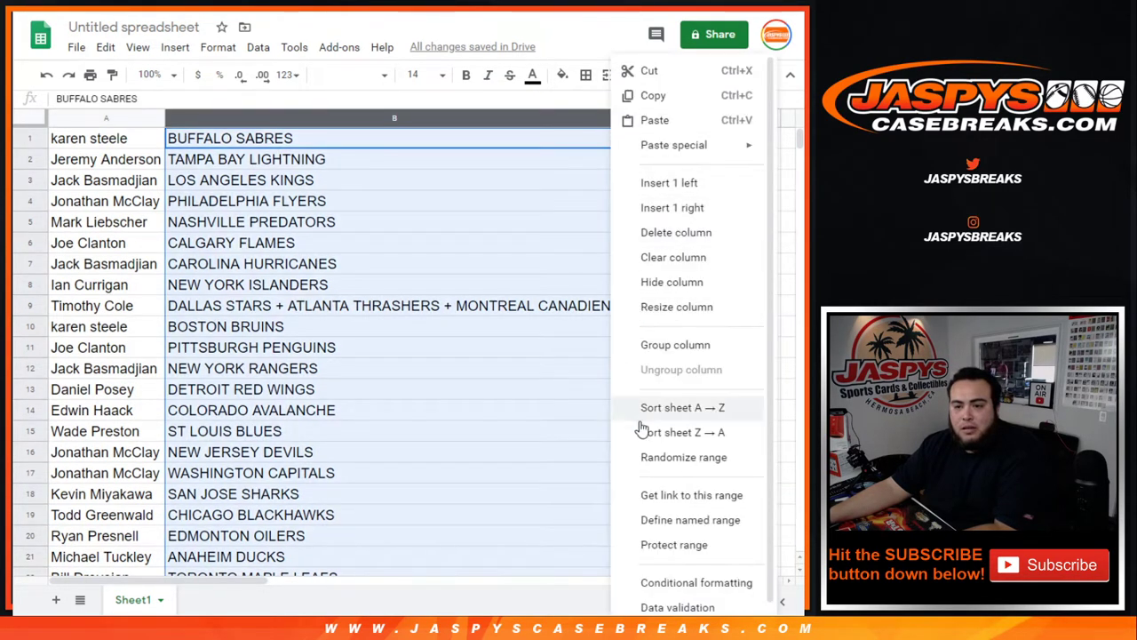
{"action": "left_click", "coordinate": [647, 407]}
Step: Add all borders to the name and team table in A1:B29 and center its text horizontally
{"action": "left_click_drag", "start_coordinate": [124, 147], "coordinate": [285, 328]}
{"action": "left_click", "coordinate": [586, 77]}
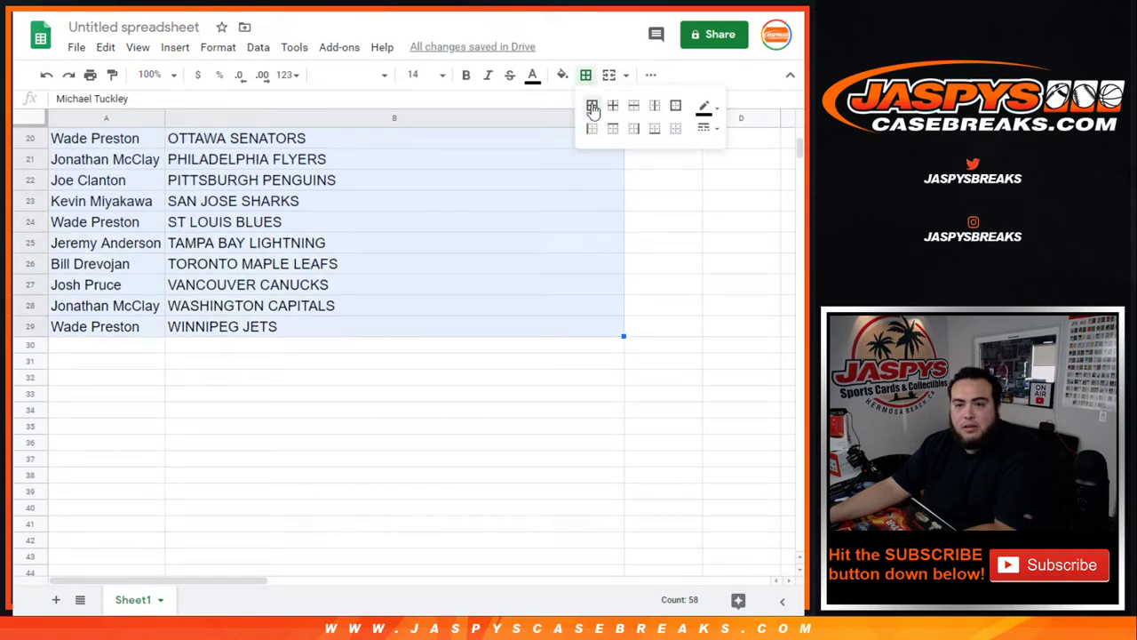
{"action": "left_click", "coordinate": [592, 108]}
{"action": "left_click", "coordinate": [651, 76]}
{"action": "left_click", "coordinate": [419, 105]}
{"action": "left_click", "coordinate": [436, 130]}
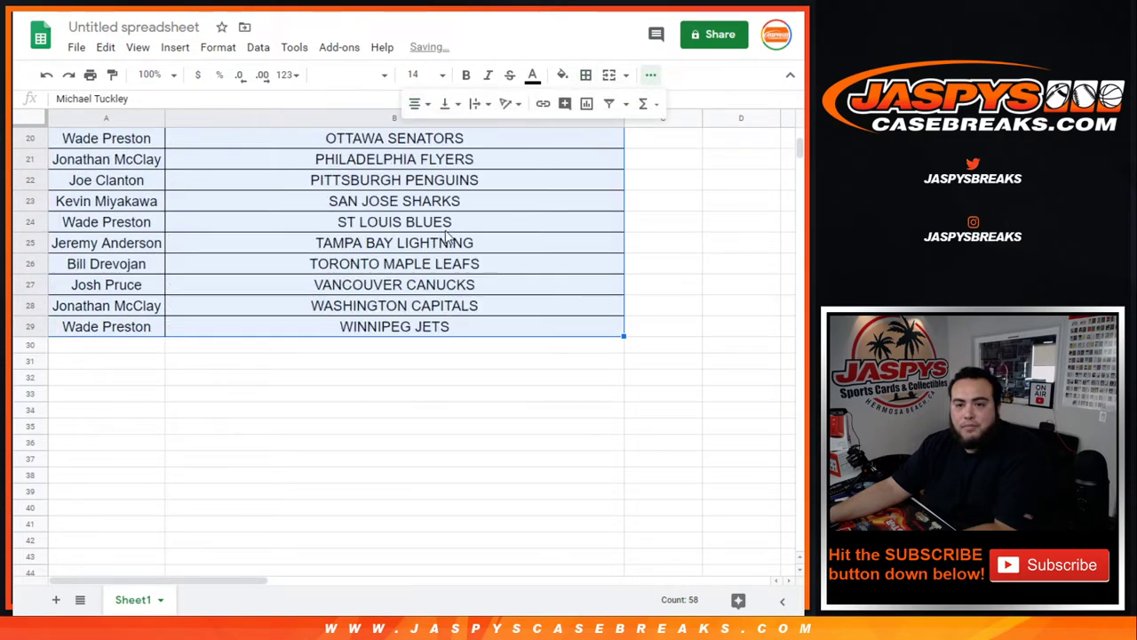
{"action": "scroll", "coordinate": [486, 287], "scroll_direction": "up", "scroll_amount": 6}
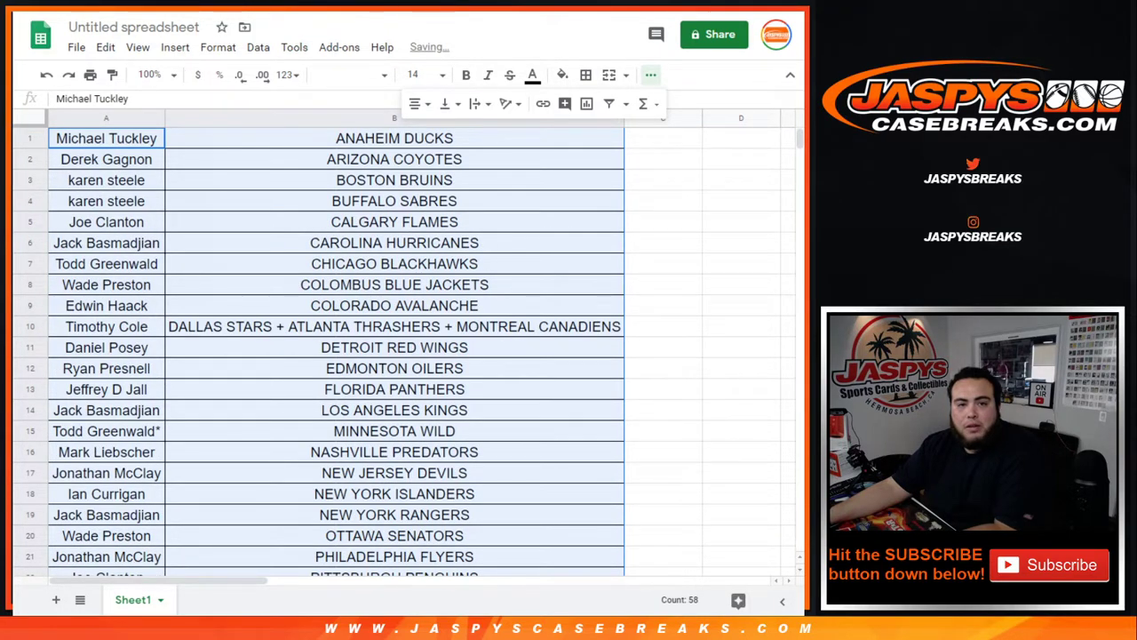
Step: Copy the break title through "*RANDOM TEAMS*" from the product page and rename the spreadsheet "m. 5/4 - " followed by that title
{"action": "key", "text": "ctrl+Tab"}
{"action": "left_click_drag", "start_coordinate": [407, 51], "coordinate": [519, 197]}
{"action": "key", "text": "ctrl+c"}
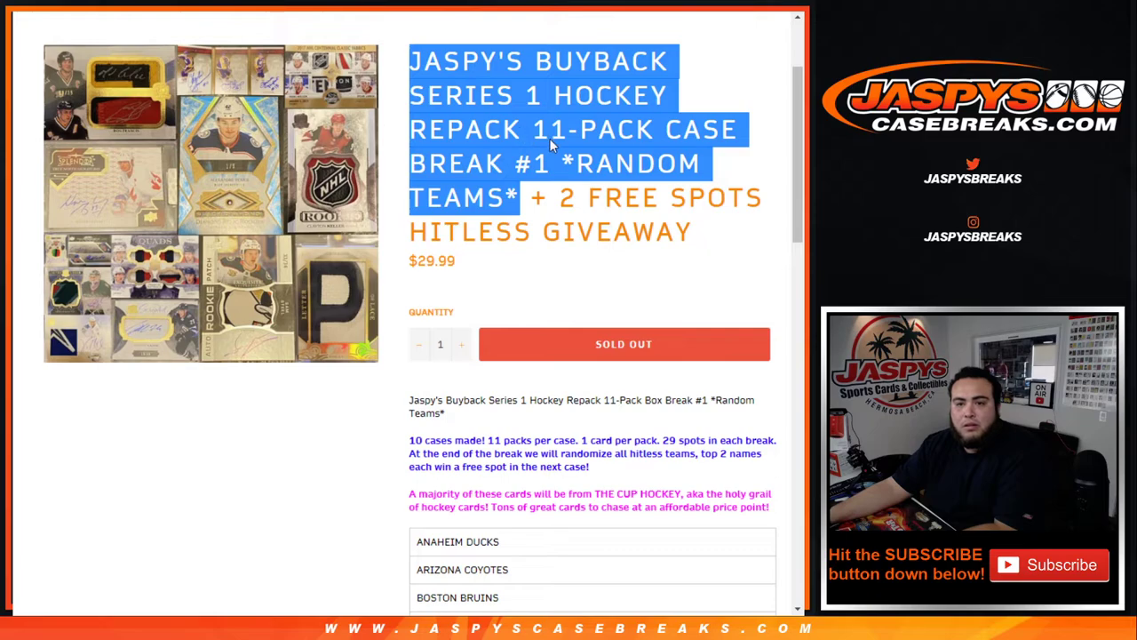
{"action": "key", "text": "ctrl+Tab"}
{"action": "left_click", "coordinate": [123, 27]}
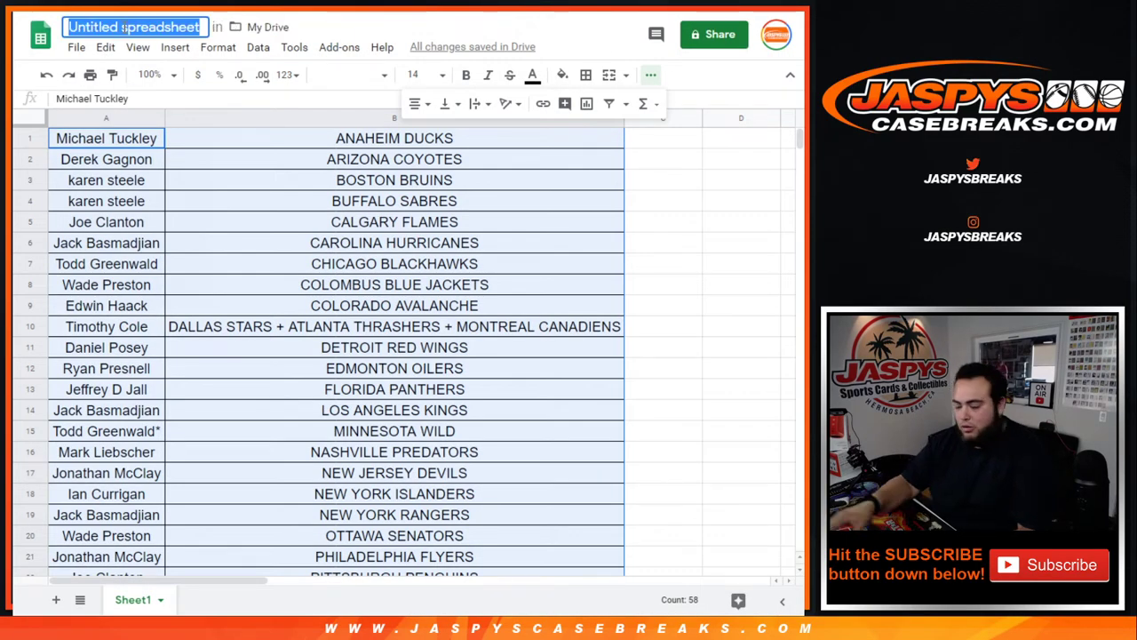
{"action": "type", "text": "m"}
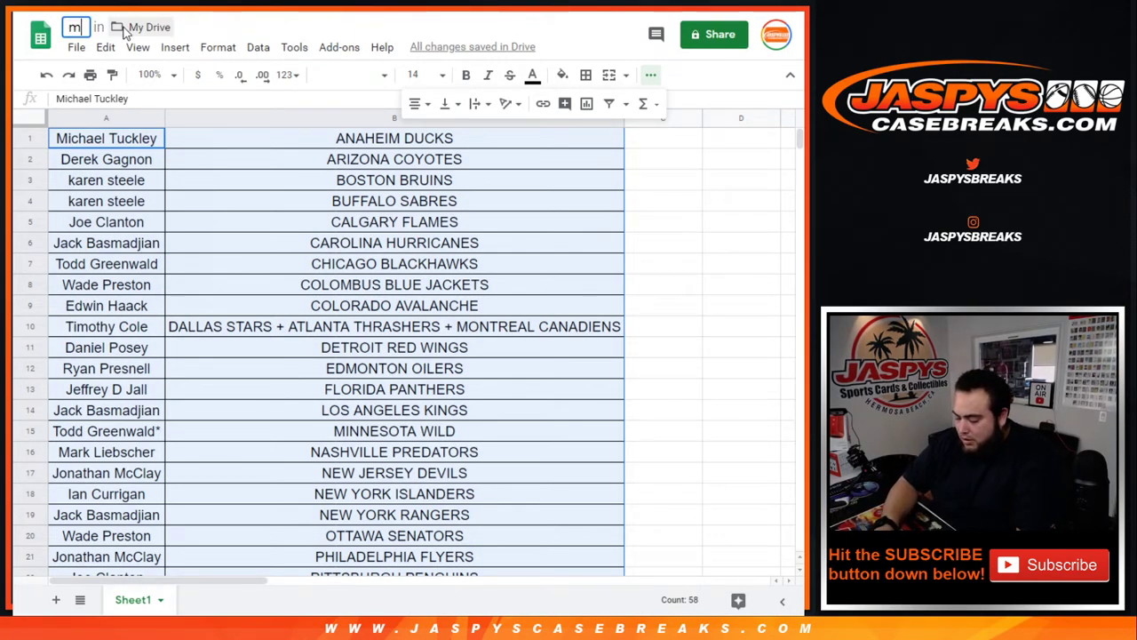
{"action": "type", "text": ". 5/4 -"}
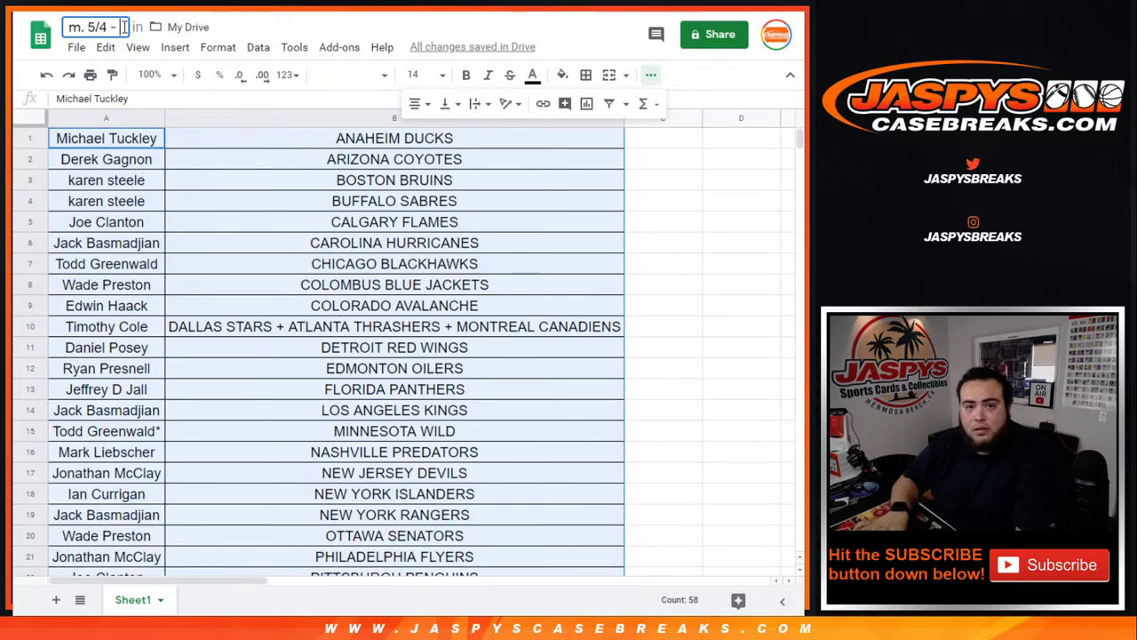
{"action": "key", "text": "ctrl+v"}
{"action": "key", "text": "Return"}
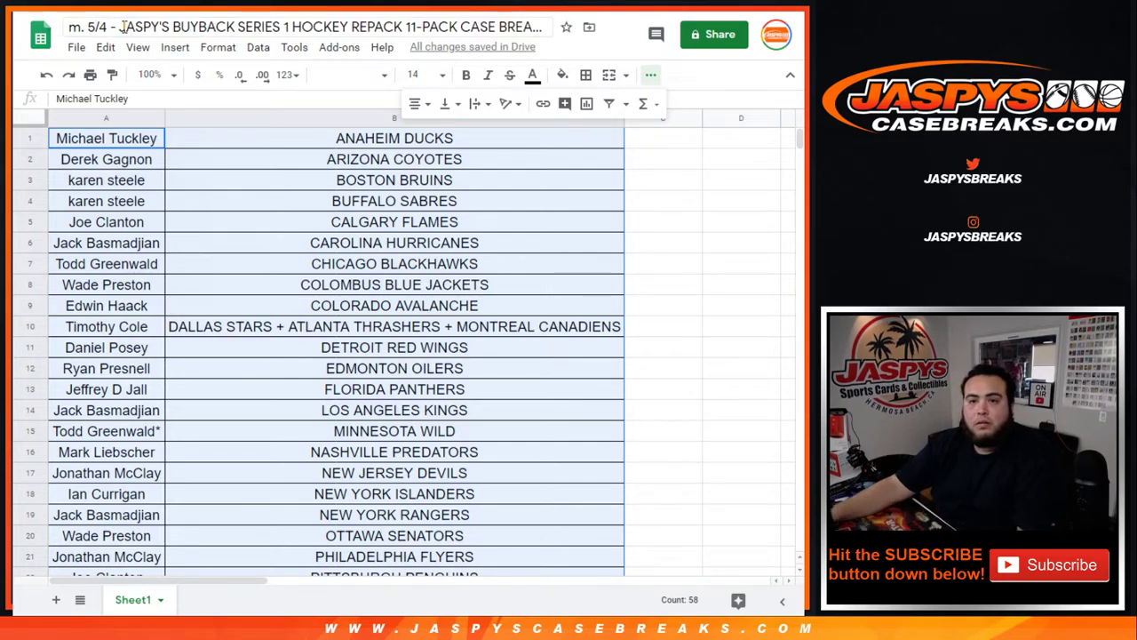
Step: Shorten the "*RANDOM TEAMS*" ending of the spreadsheet's name to "*RT*"
{"action": "left_click_drag", "start_coordinate": [490, 20], "coordinate": [544, 25]}
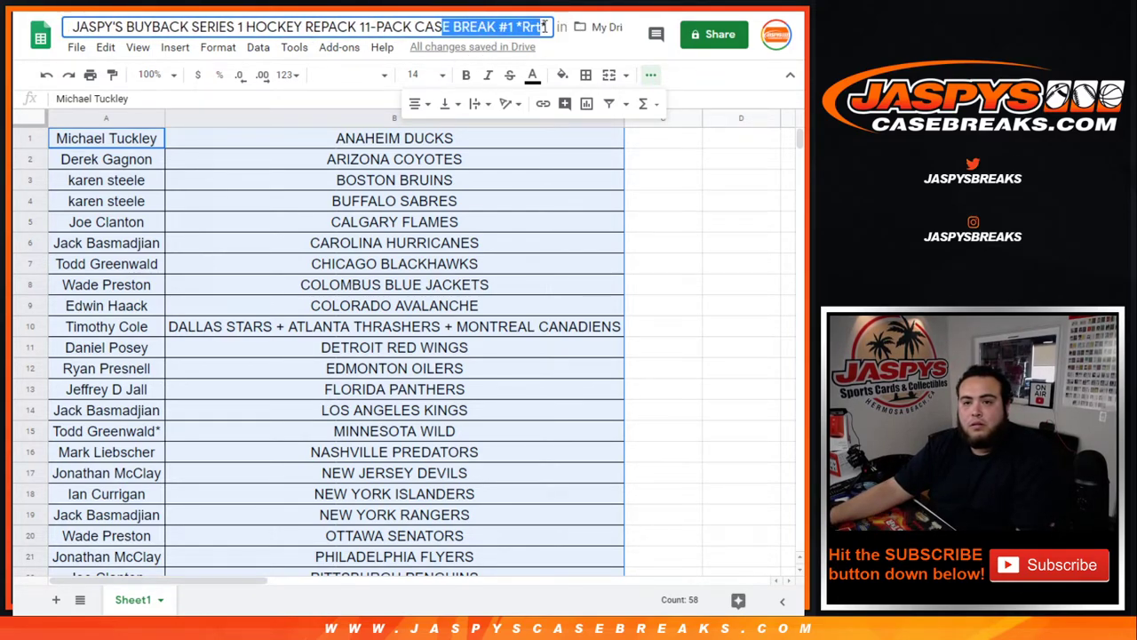
{"action": "left_click", "coordinate": [544, 24]}
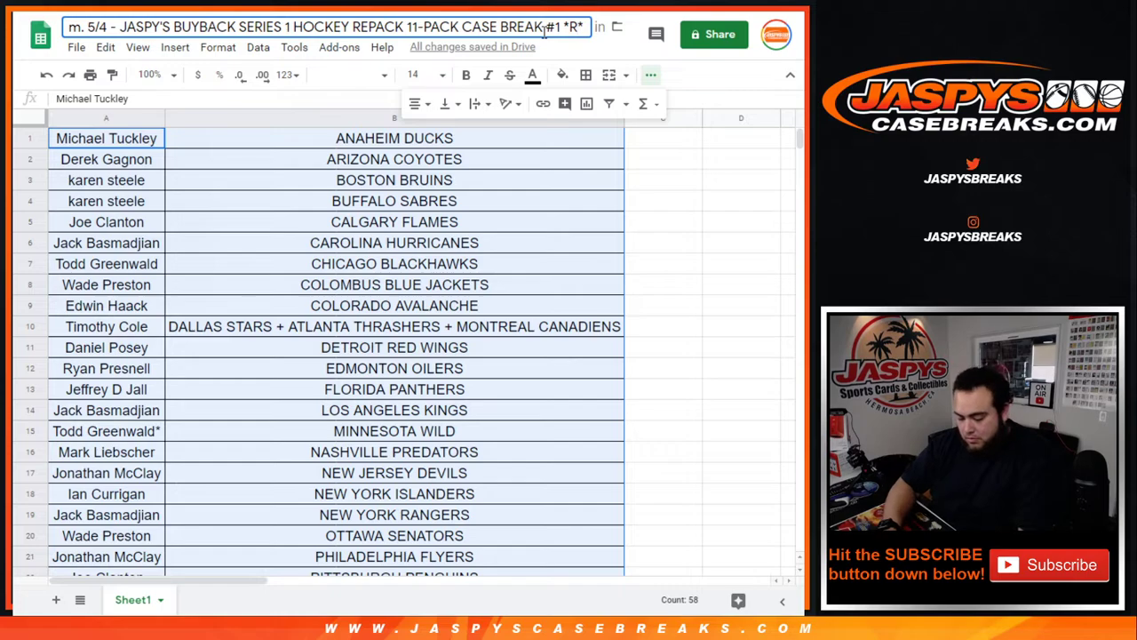
{"action": "key", "text": "Return"}
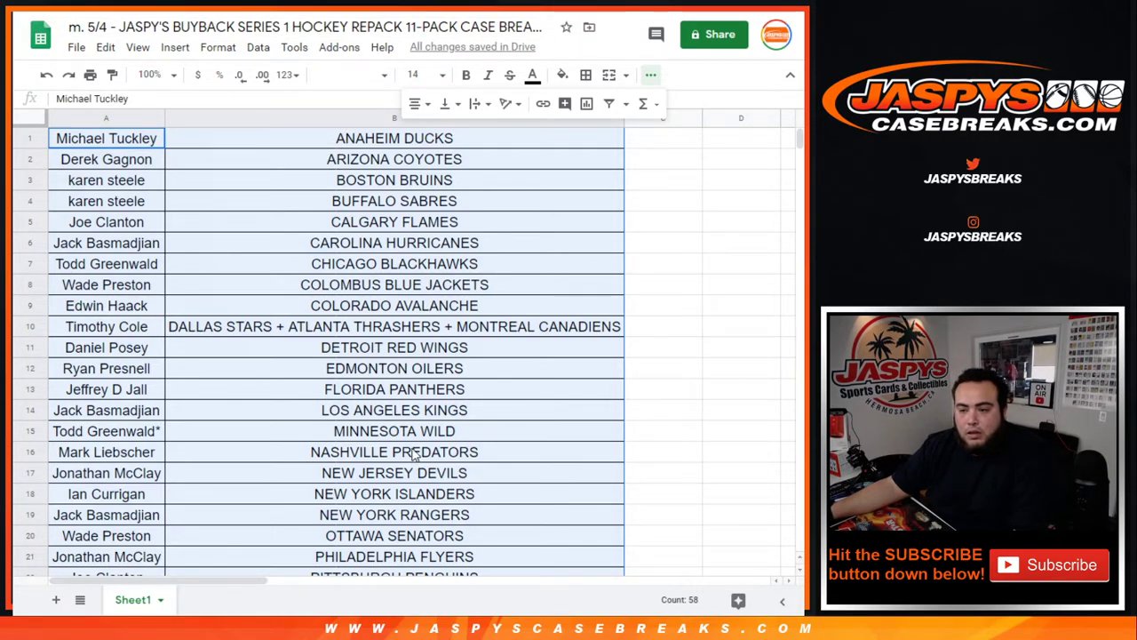
Step: Open the print settings for the current sheet and include the workbook title in the page header
{"action": "scroll", "coordinate": [413, 449], "scroll_direction": "down", "scroll_amount": 4}
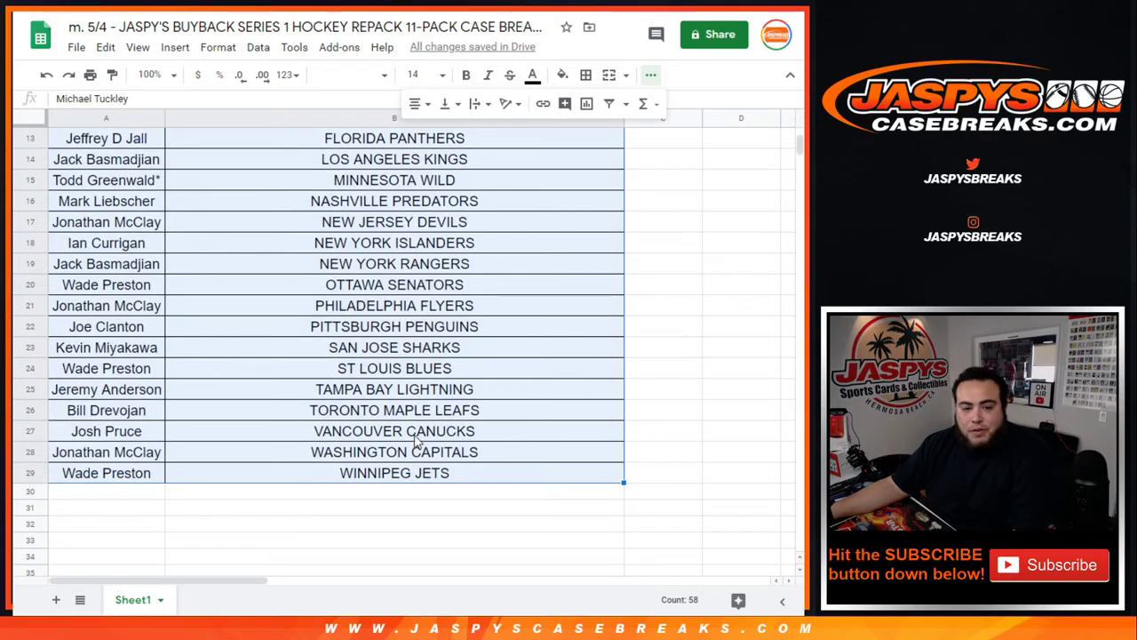
{"action": "scroll", "coordinate": [415, 440], "scroll_direction": "up", "scroll_amount": 4}
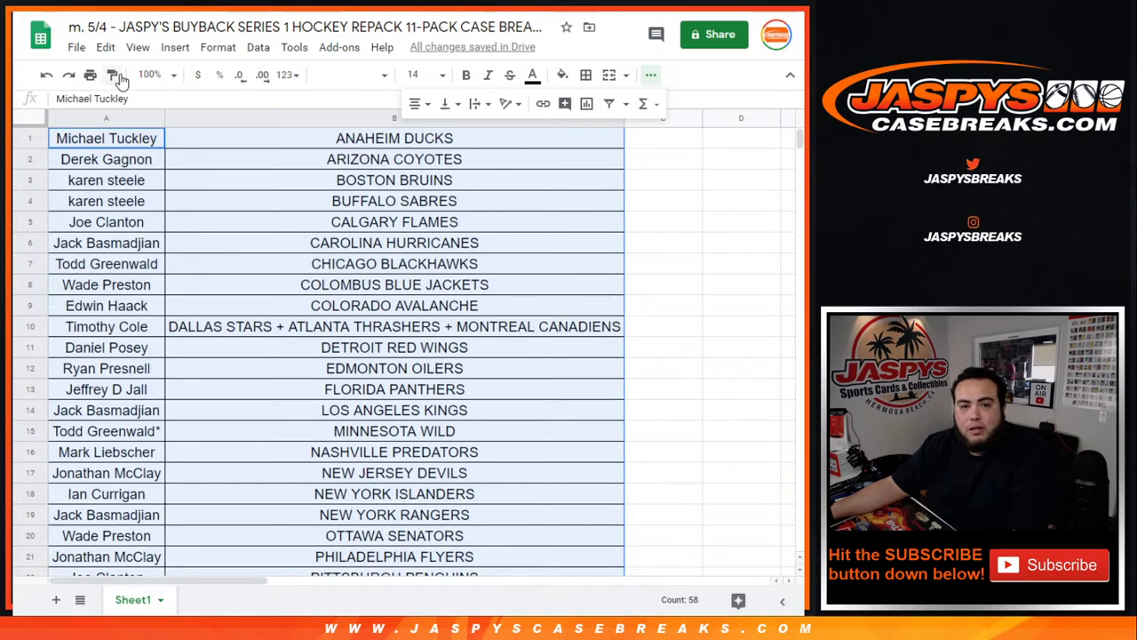
{"action": "left_click", "coordinate": [90, 75]}
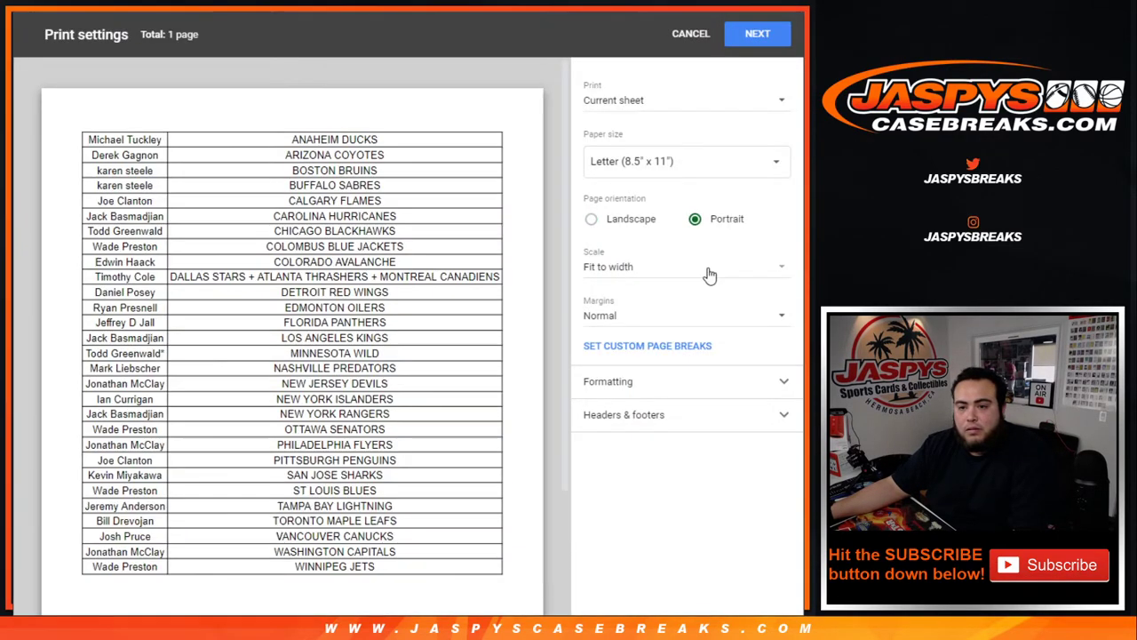
{"action": "left_click", "coordinate": [661, 421]}
{"action": "left_click", "coordinate": [656, 476]}
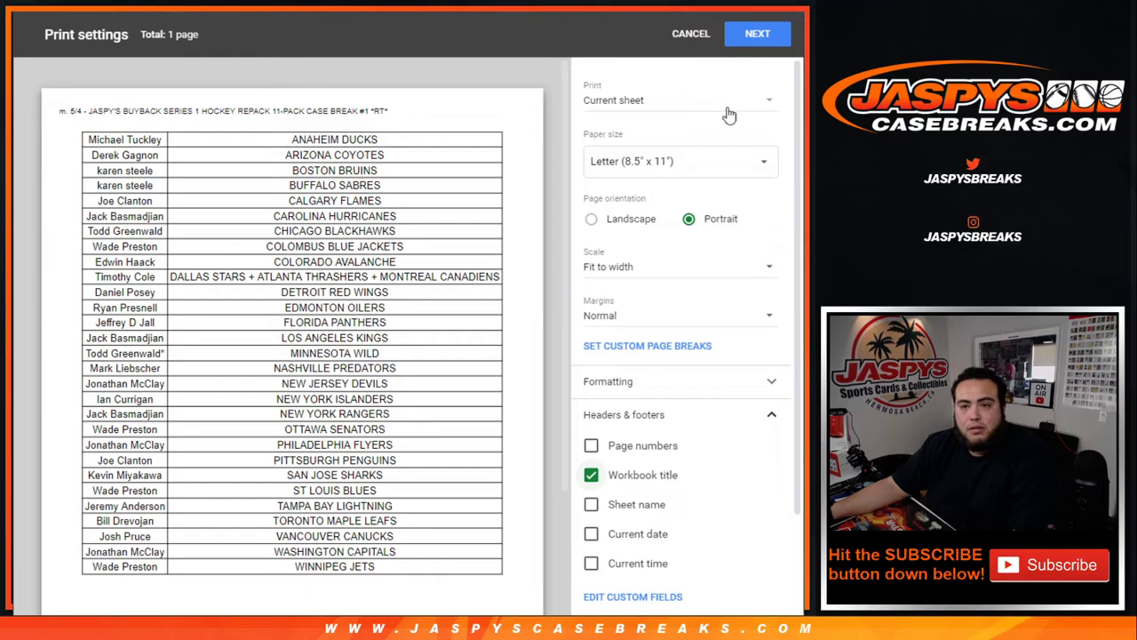
Step: Leave the print settings and capitalize the leading "m." in the spreadsheet's name to "M."
{"action": "left_click", "coordinate": [690, 33]}
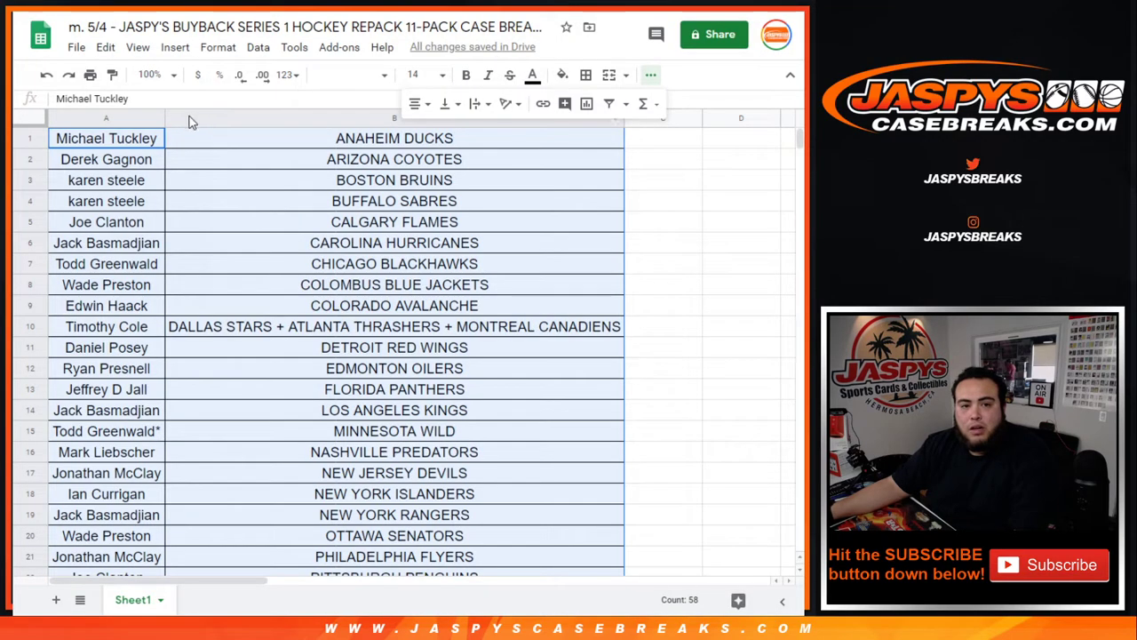
{"action": "left_click", "coordinate": [79, 26]}
{"action": "key", "text": "End"}
{"action": "type", "text": "#1 *RT*"}
{"action": "key", "text": "Return"}
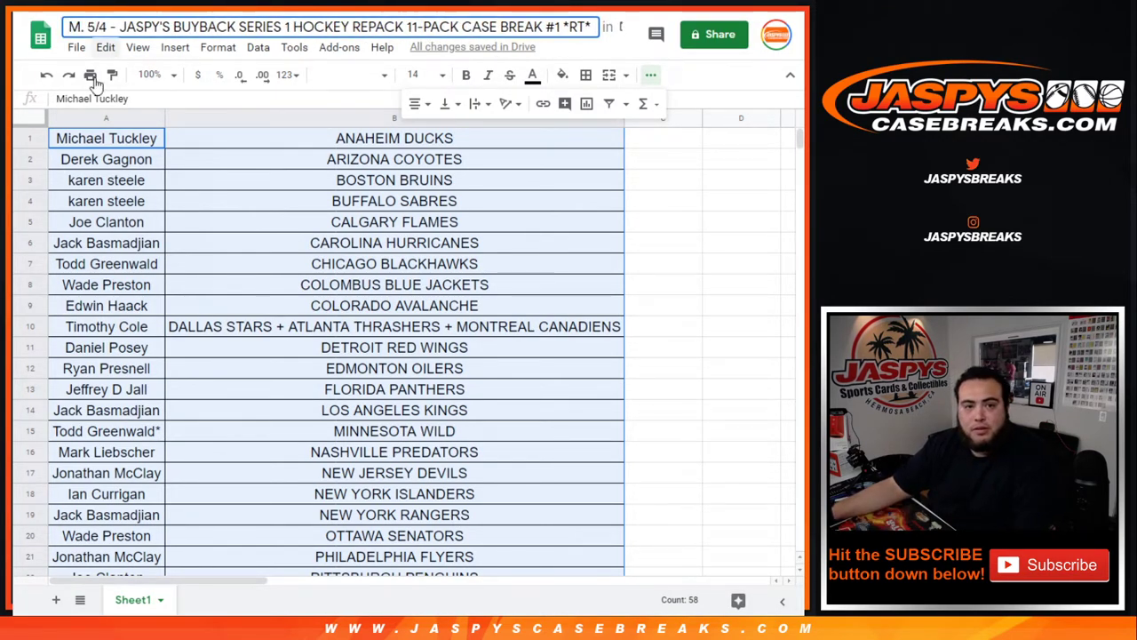
{"action": "left_click", "coordinate": [115, 184]}
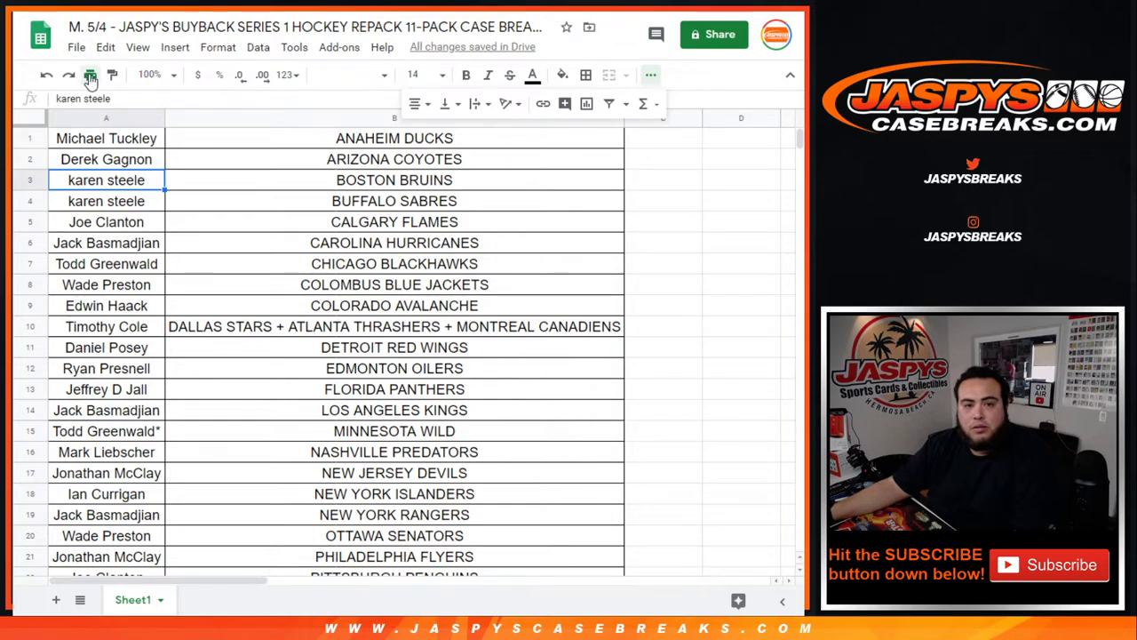
Step: Check the print preview of the current sheet and print one copy of all pages on the Samsung M2020 Series printer
{"action": "left_click", "coordinate": [90, 76]}
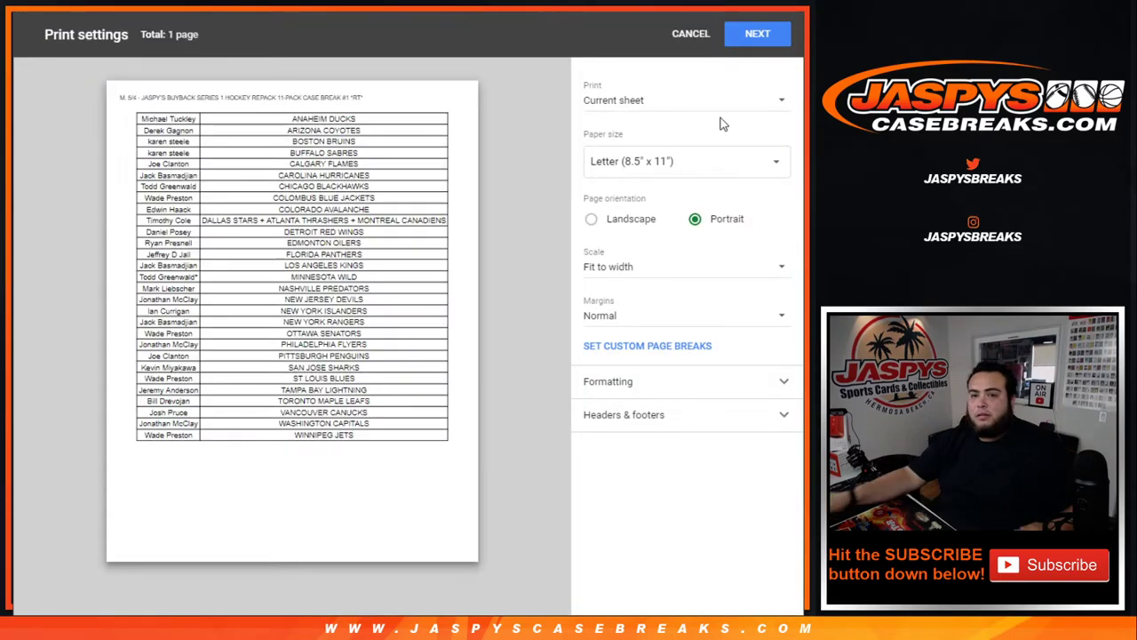
{"action": "left_click", "coordinate": [538, 541]}
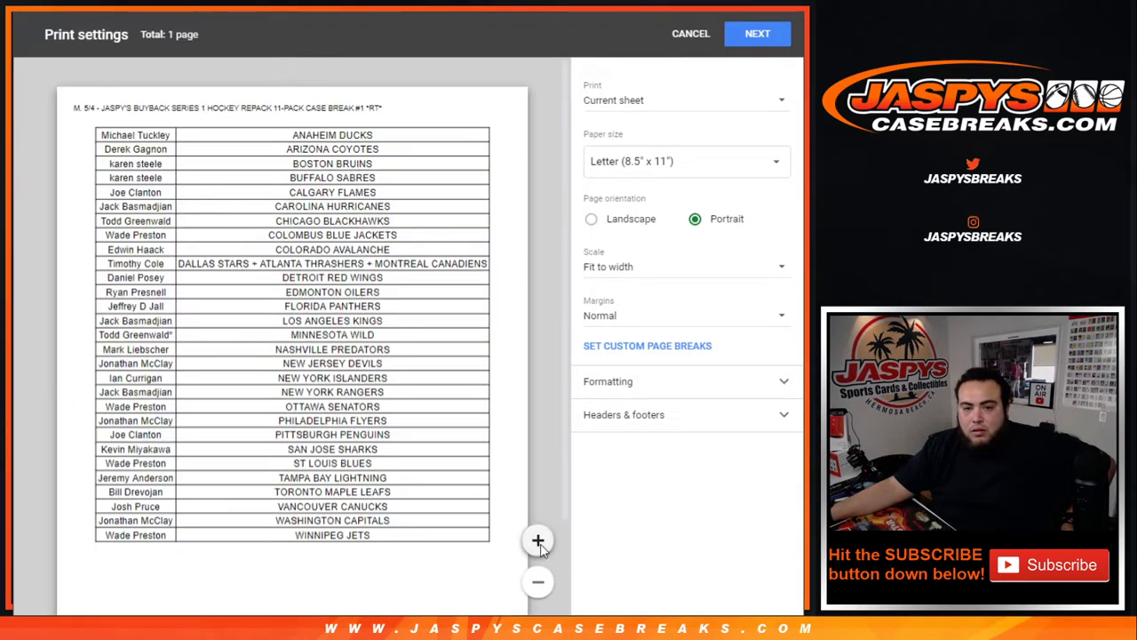
{"action": "left_click", "coordinate": [538, 542]}
{"action": "scroll", "coordinate": [562, 287], "scroll_direction": "down", "scroll_amount": 1}
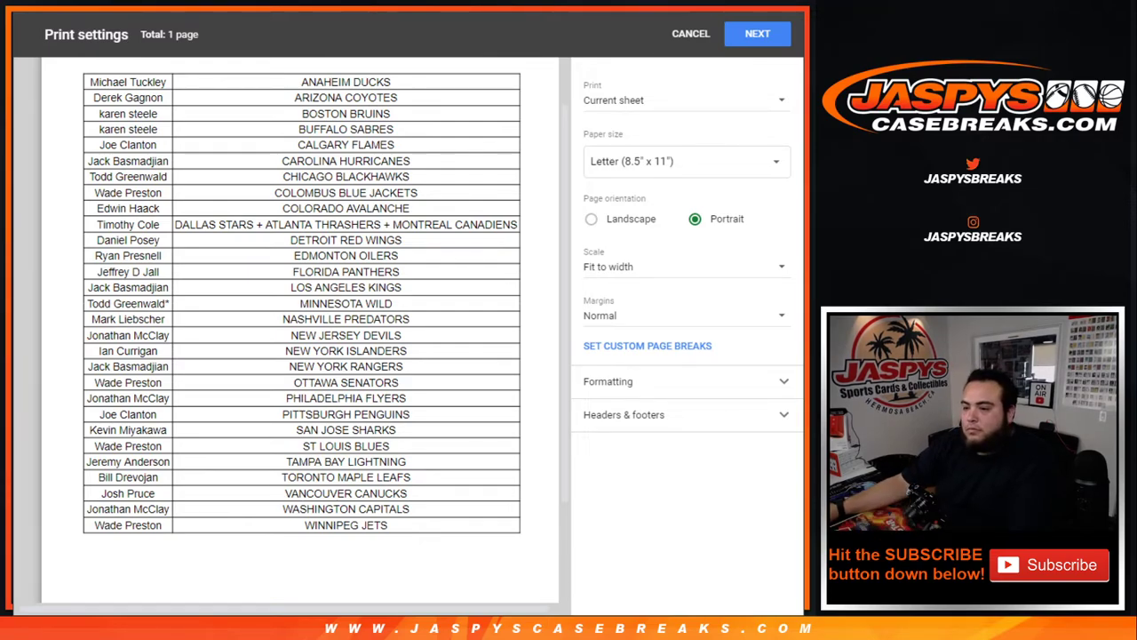
{"action": "left_click", "coordinate": [757, 33]}
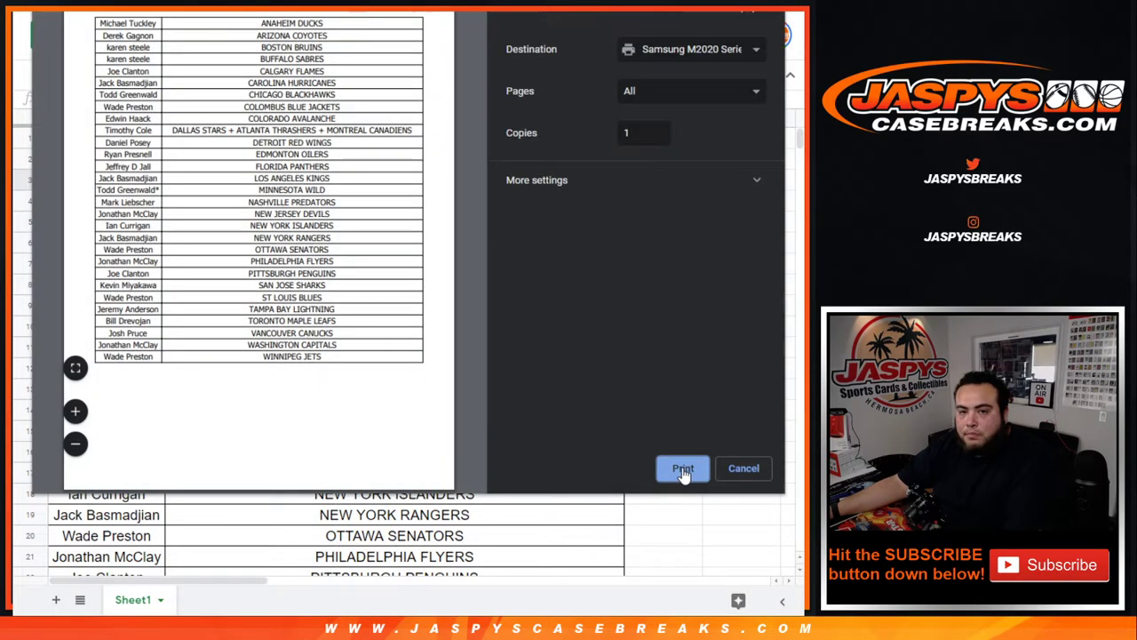
{"action": "left_click", "coordinate": [683, 471]}
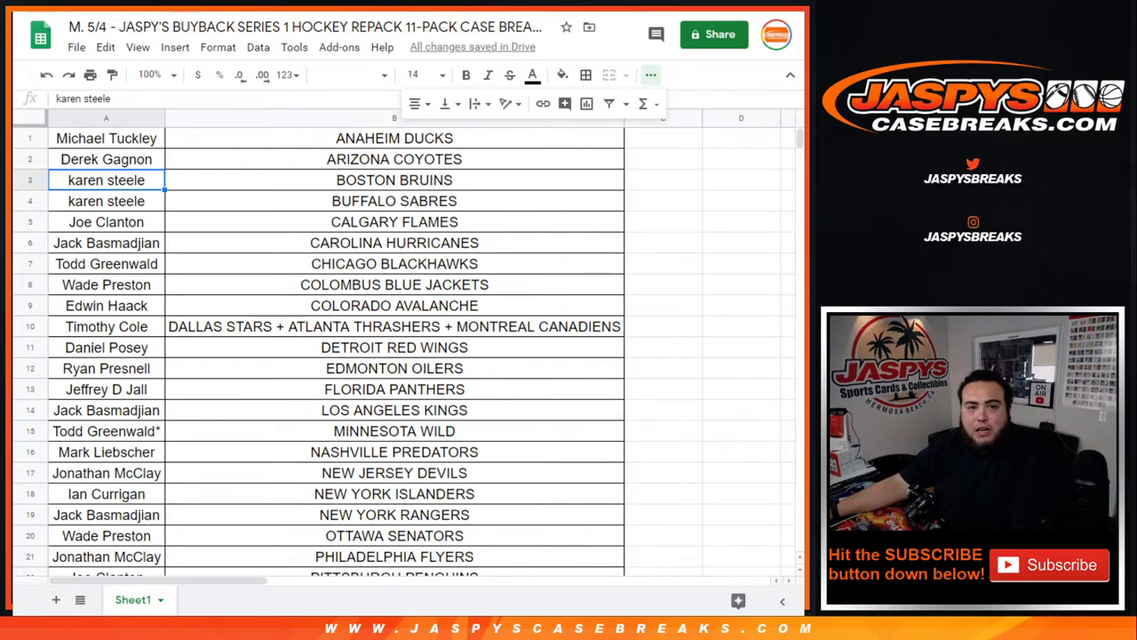
Step: Switch to RANDOM.ORG's List Randomizer, randomize the list of numbers 1 to 10 four times and highlight the first-ranked number
{"action": "key", "text": "alt+Tab"}
{"action": "key", "text": "alt+Tab"}
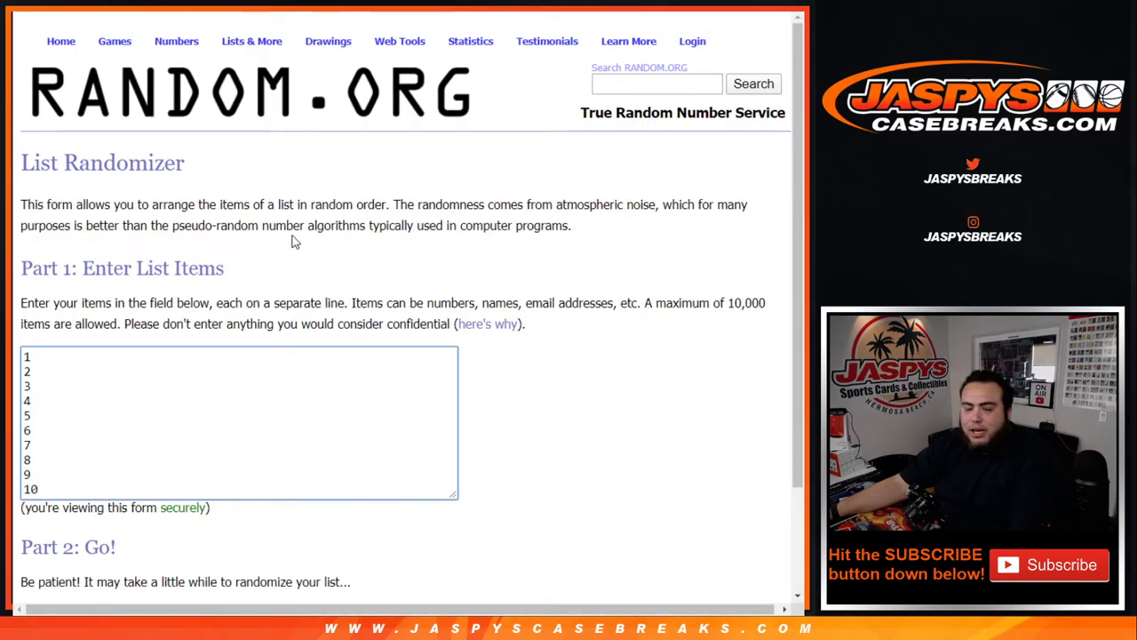
{"action": "scroll", "coordinate": [293, 242], "scroll_direction": "down", "scroll_amount": 3}
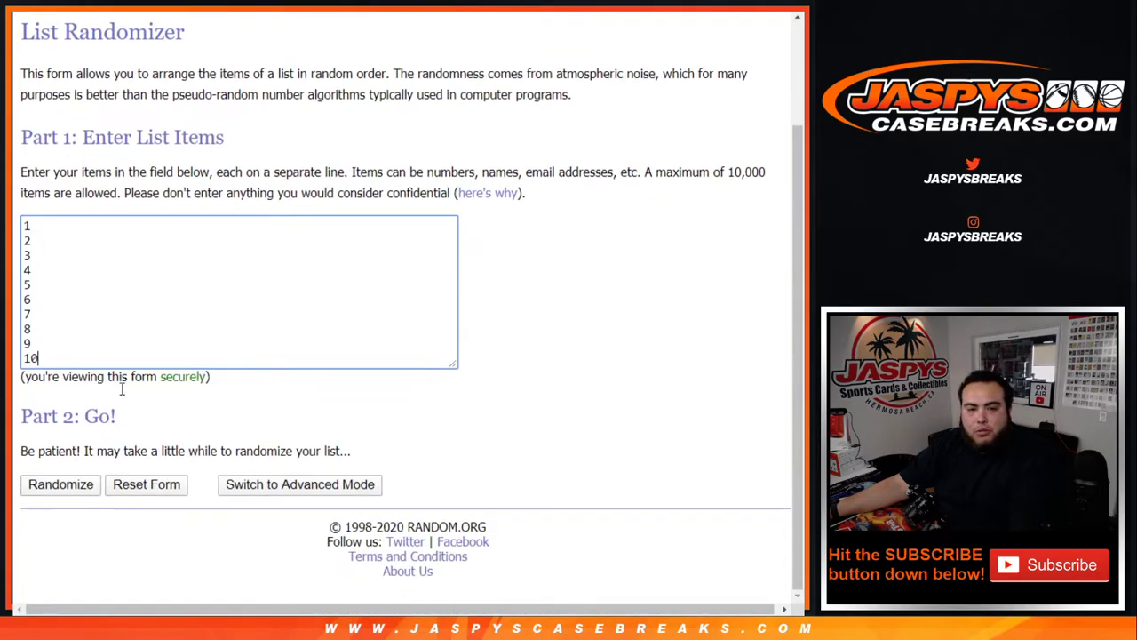
{"action": "left_click", "coordinate": [59, 485]}
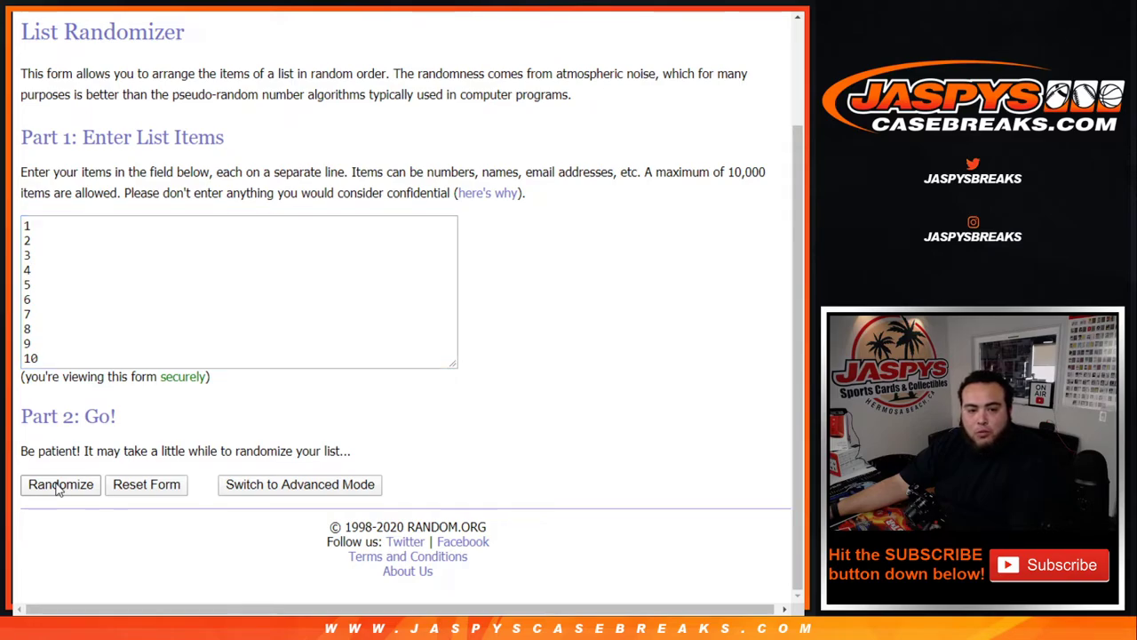
{"action": "left_click", "coordinate": [37, 494]}
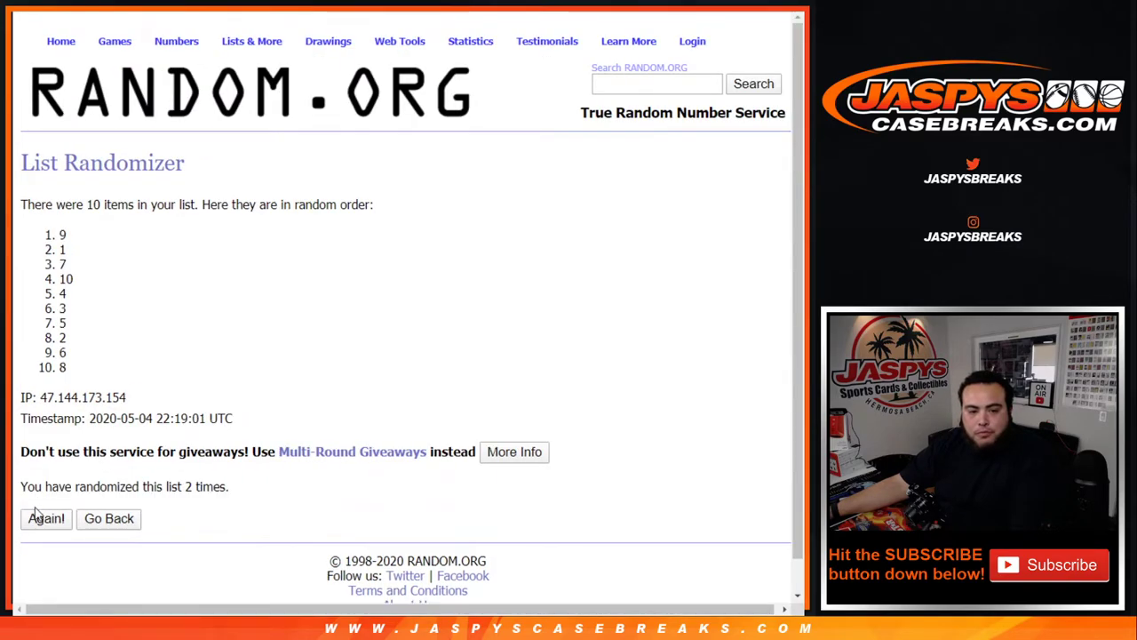
{"action": "left_click", "coordinate": [36, 522]}
{"action": "left_click", "coordinate": [37, 522]}
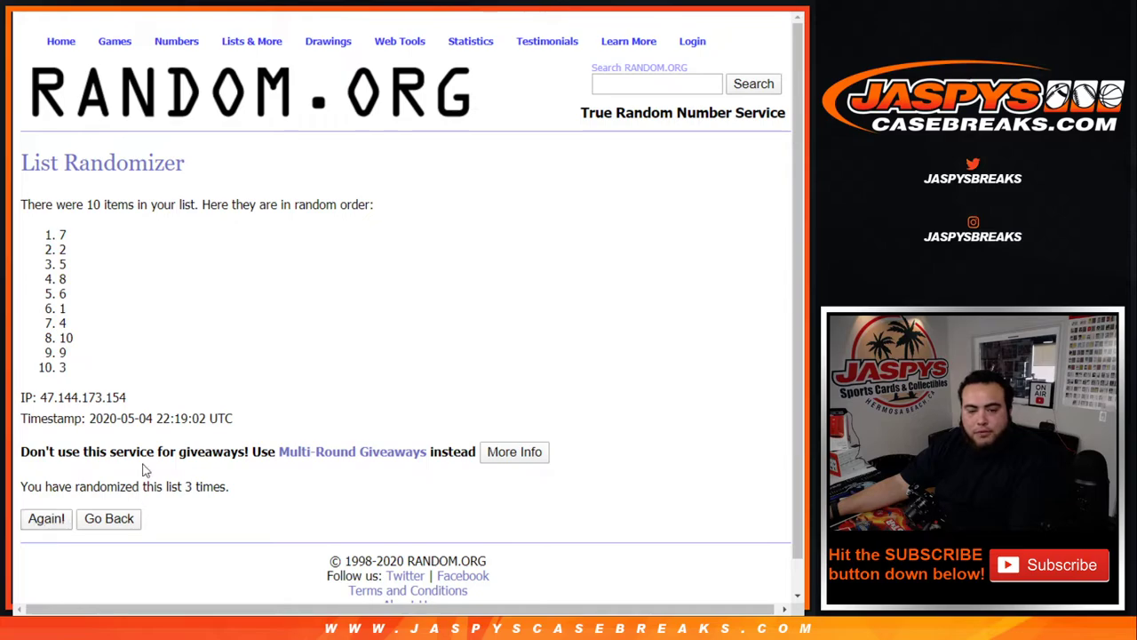
{"action": "left_click_drag", "start_coordinate": [184, 486], "coordinate": [277, 472]}
{"action": "left_click_drag", "start_coordinate": [44, 234], "coordinate": [142, 239]}
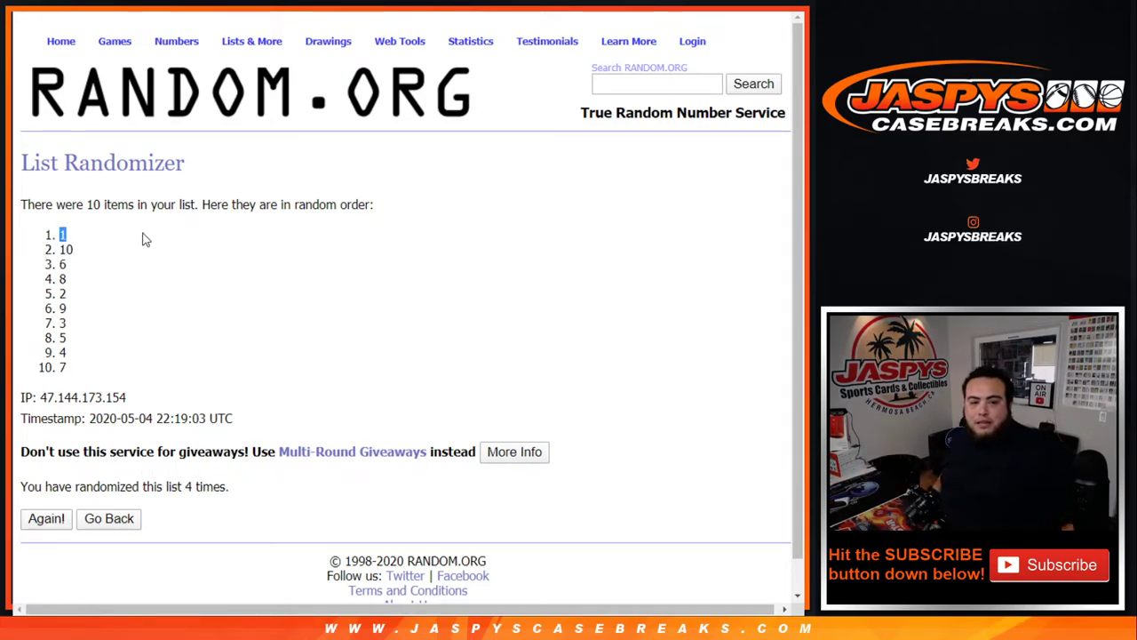